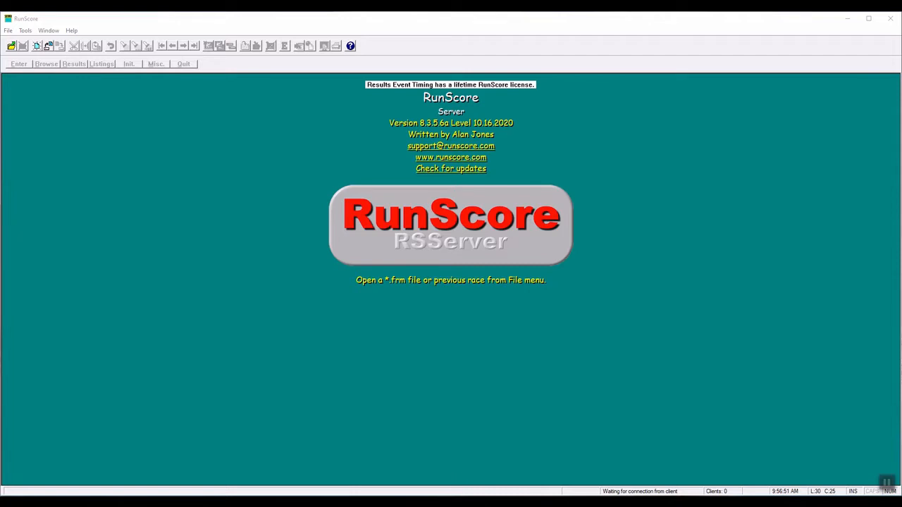
Synchronize the Windows clock with the time.nist.gov internet time server through Control Panel's Date and Time settings, and close Control Panel
click(443, 502)
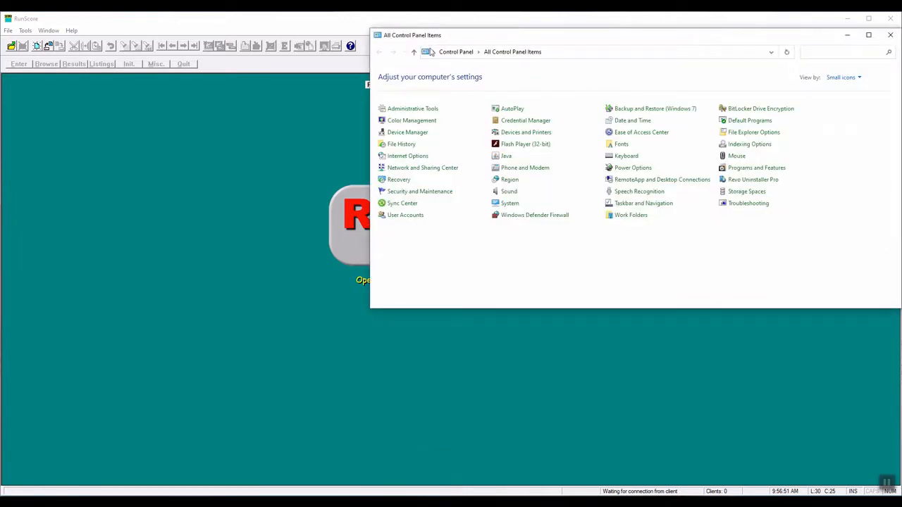
click(632, 121)
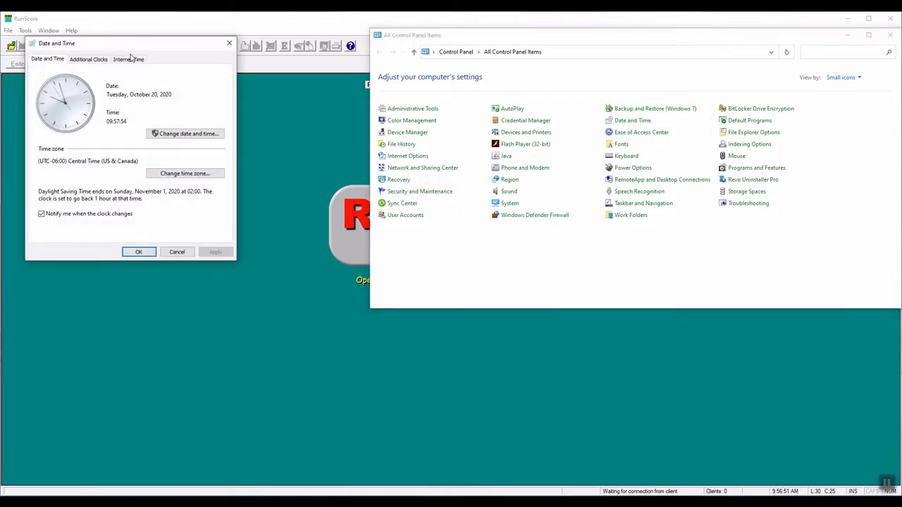
click(131, 58)
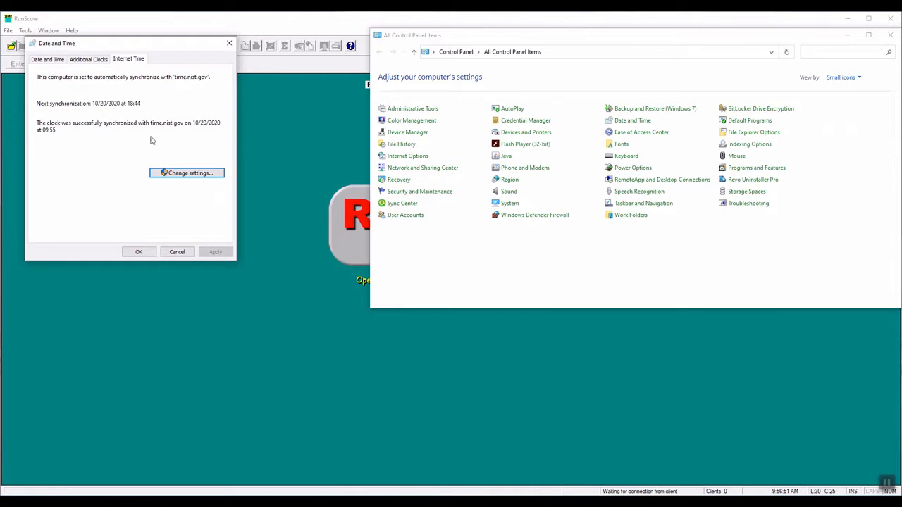
click(190, 176)
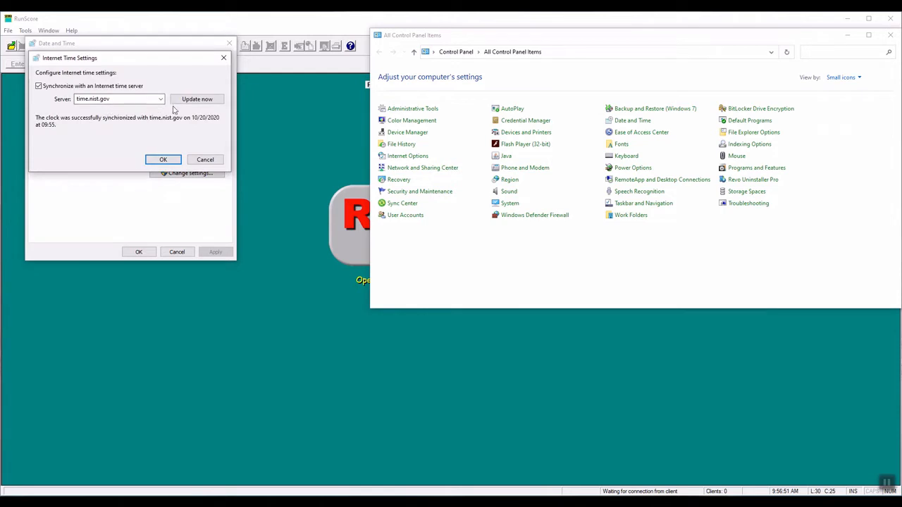
click(197, 99)
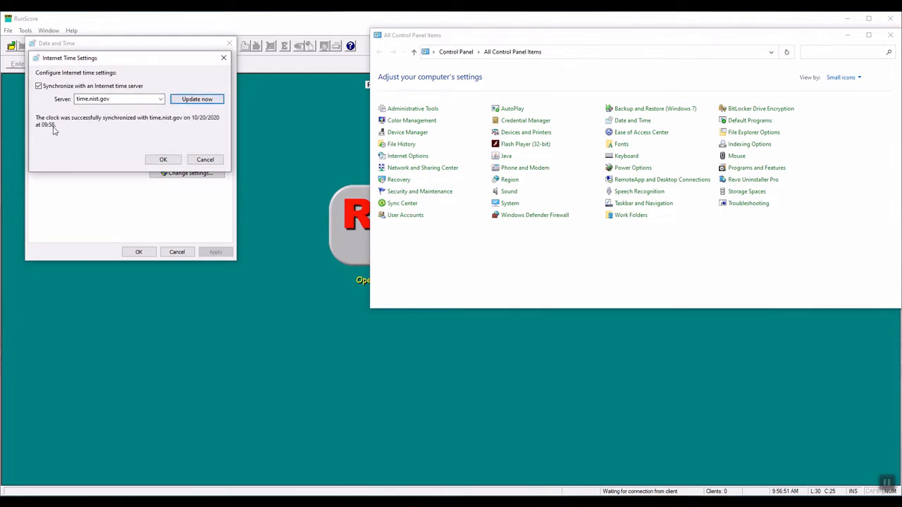
click(167, 160)
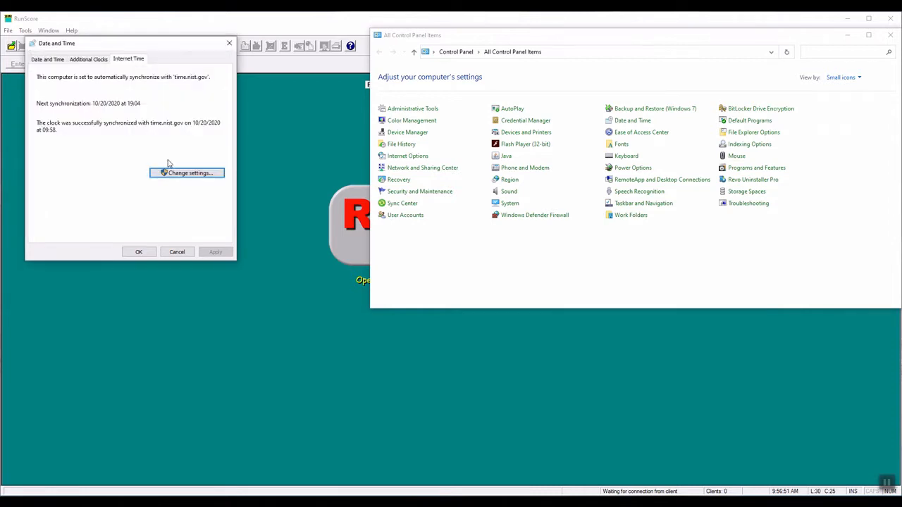
click(140, 252)
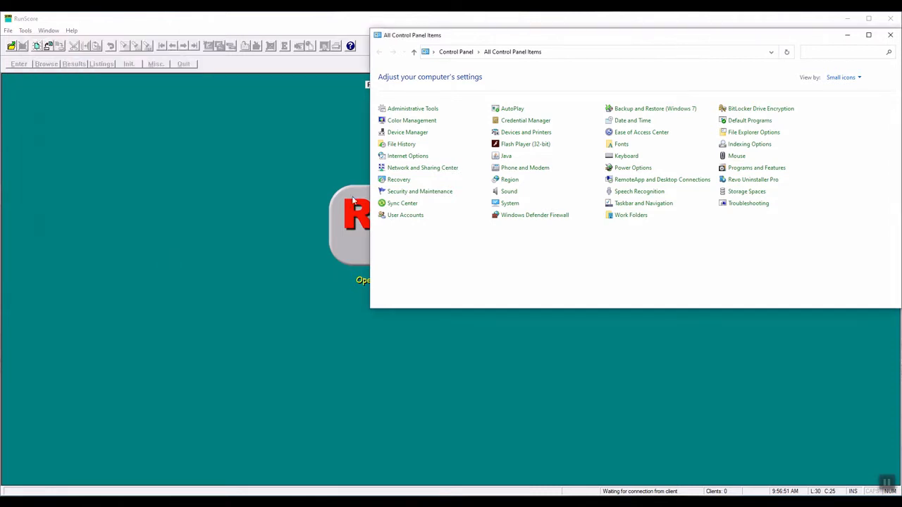
click(890, 34)
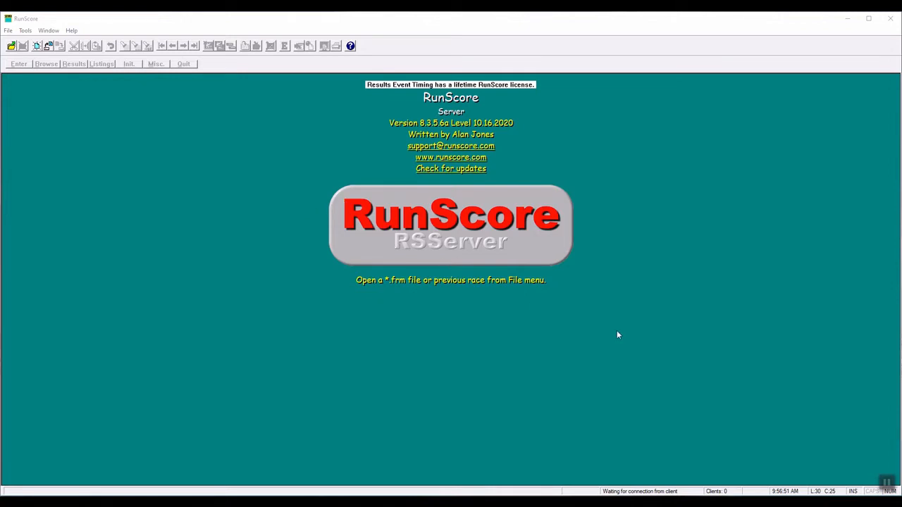
Switch to Fusion, sync all timing devices to the internet NTP time source, and minimize its window
key(alt+Tab)
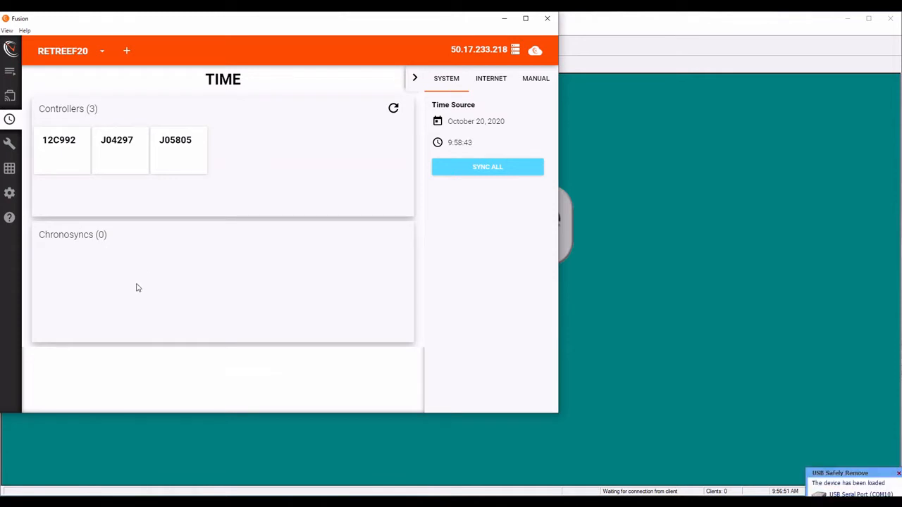
click(498, 79)
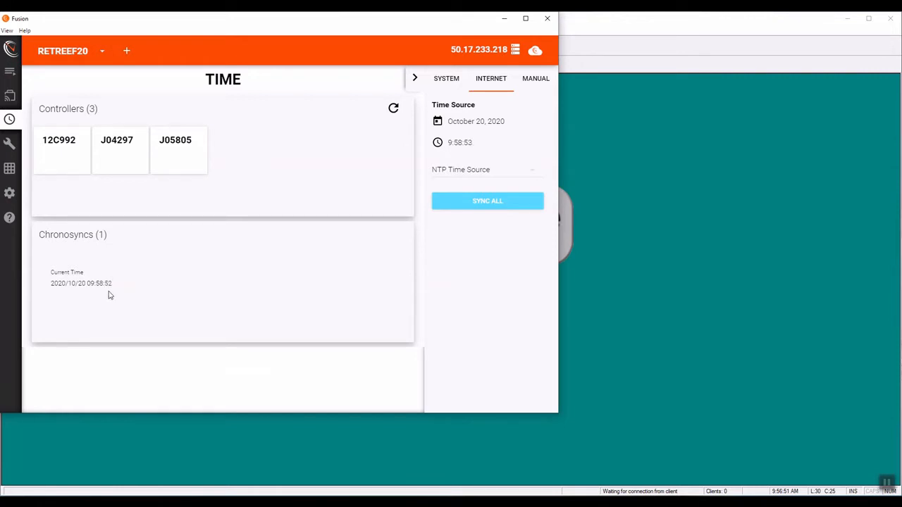
click(500, 201)
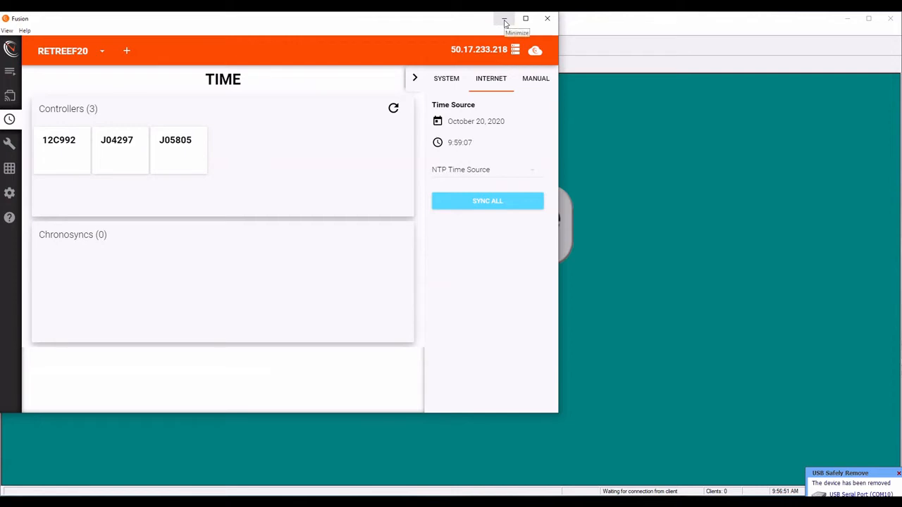
click(505, 22)
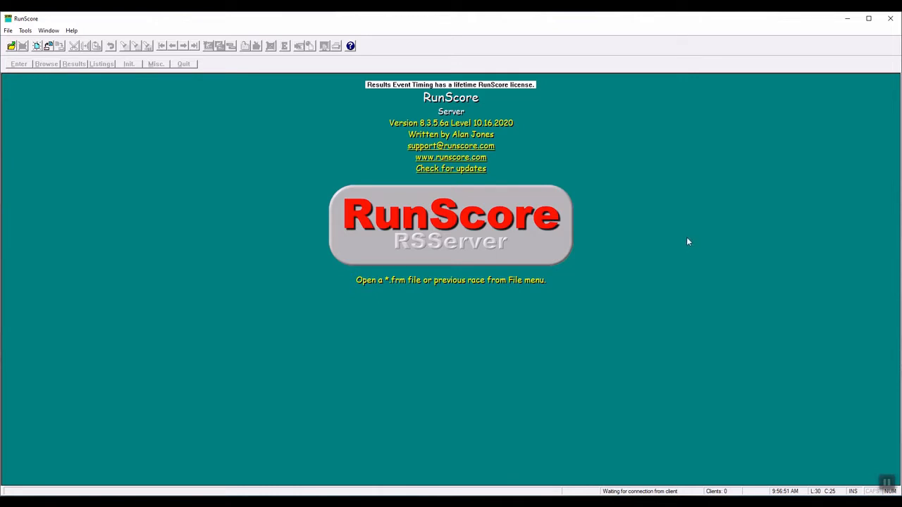
click(887, 485)
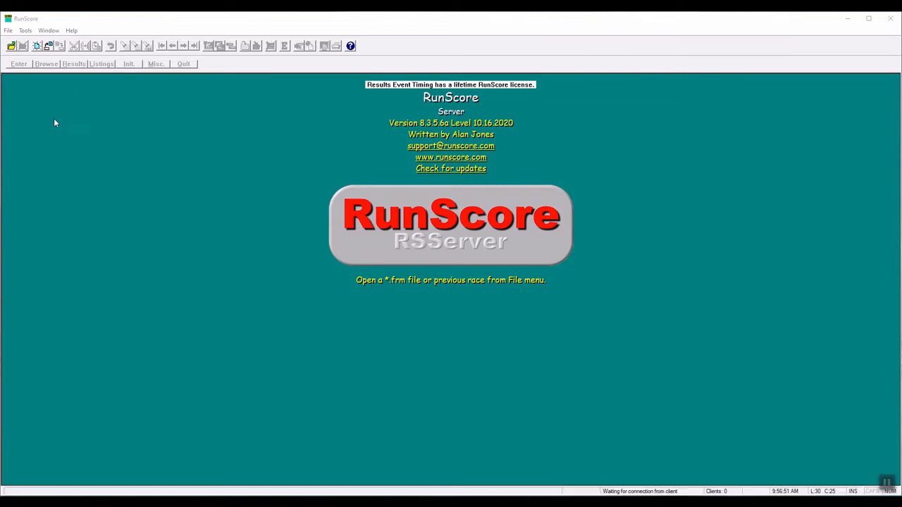
Open the recent race D:\Runscore\Tests\5K10K\Entries.Frm in RunScore and display its Listings and Enter/Edit Names windows
click(8, 31)
click(8, 31)
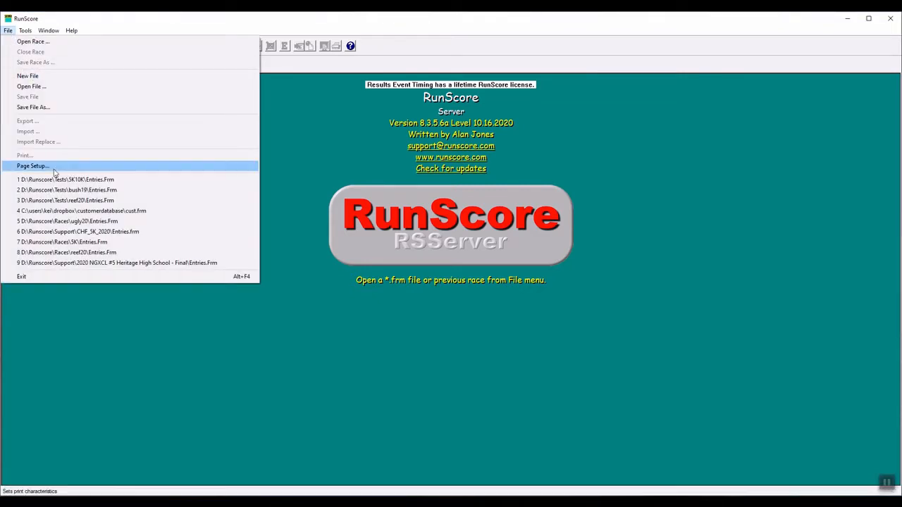
click(82, 181)
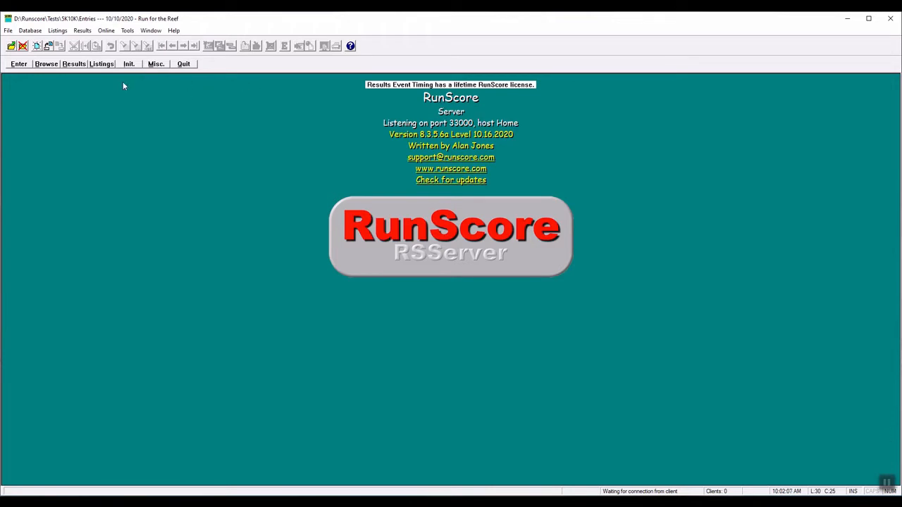
click(101, 65)
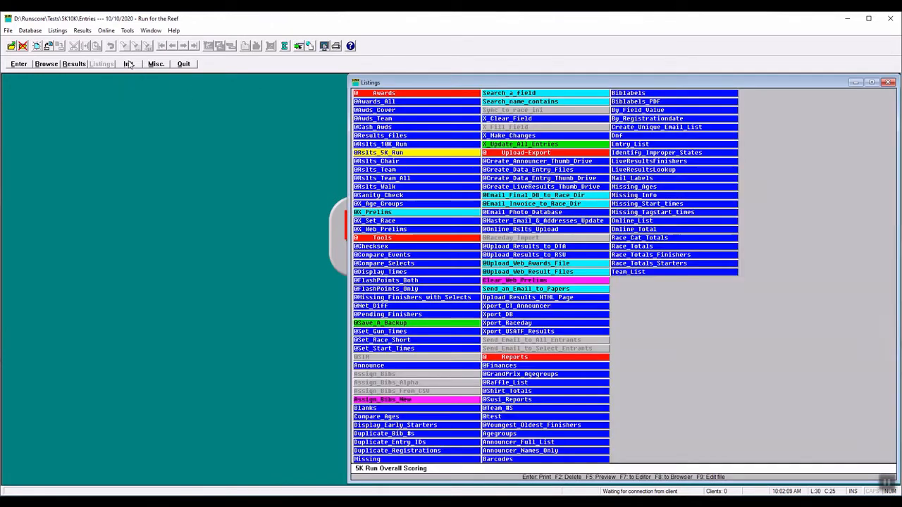
click(25, 65)
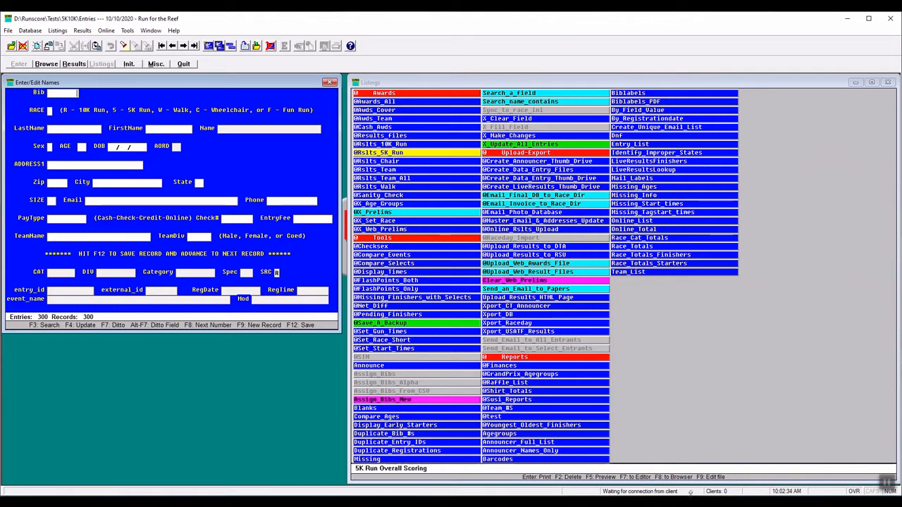
Switch to Fusion and add the October 20 FINISH session to the TAGSTART, FINISH, SELECT and AUX1 streams
key(alt+Tab)
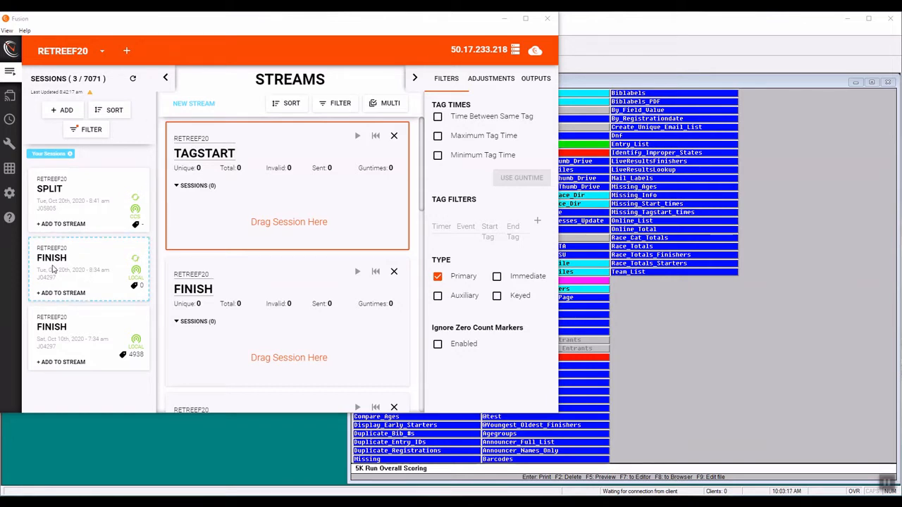
drag(53, 268, 205, 209)
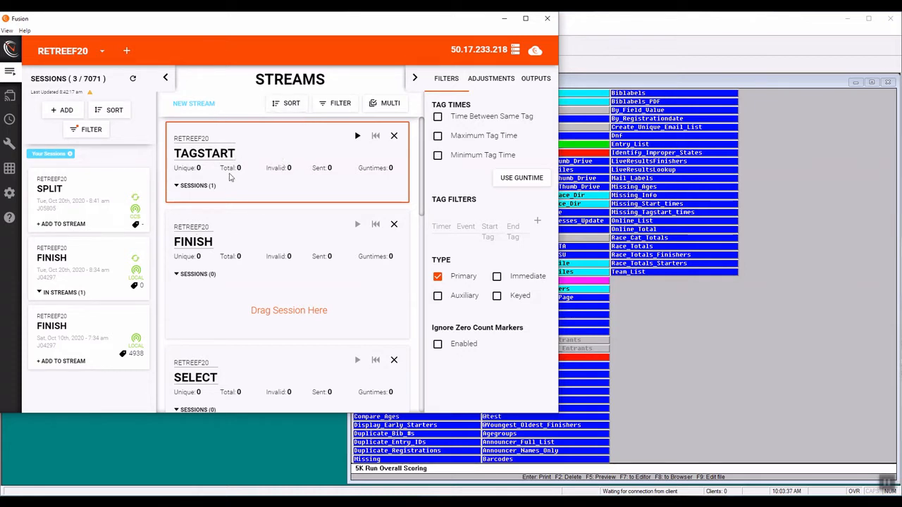
drag(80, 270, 248, 298)
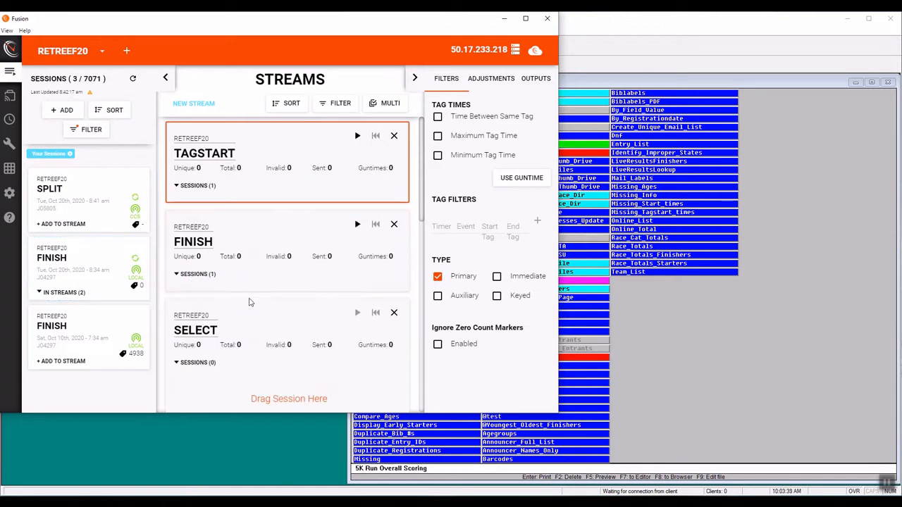
drag(105, 272, 236, 355)
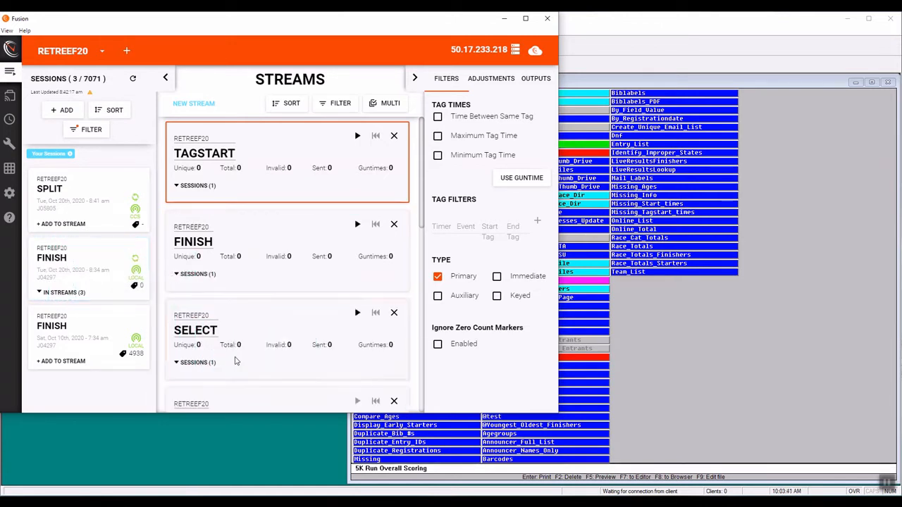
scroll(294, 236, down, 3)
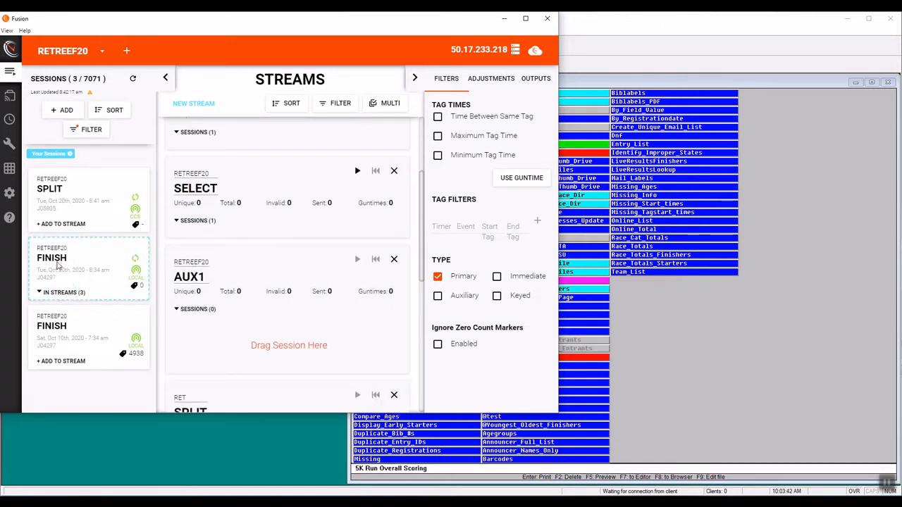
drag(58, 264, 211, 309)
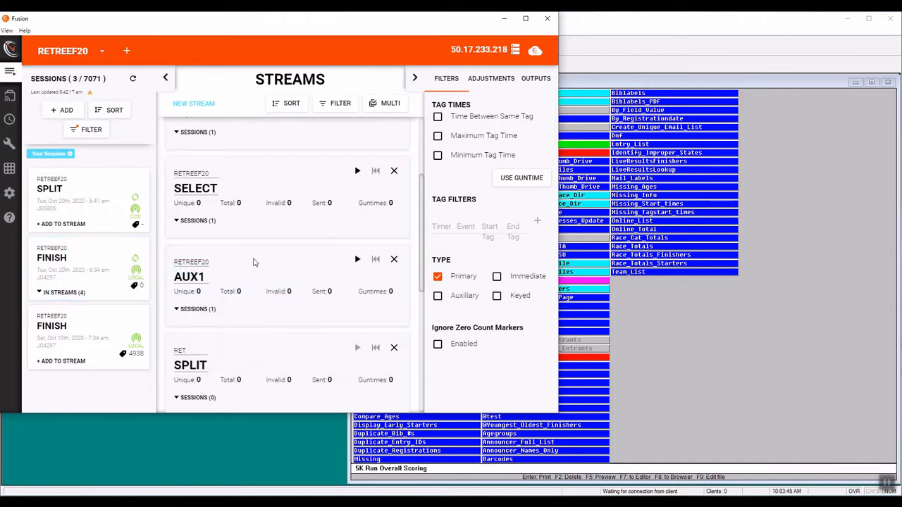
Review the type filters of the SELECT and AUX1 streams and the reader and port adjustments of AUX1
click(270, 200)
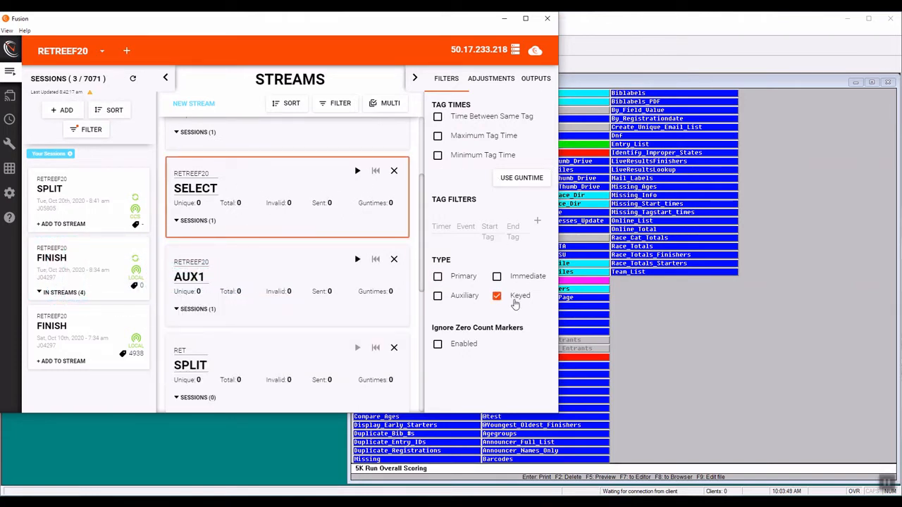
click(281, 290)
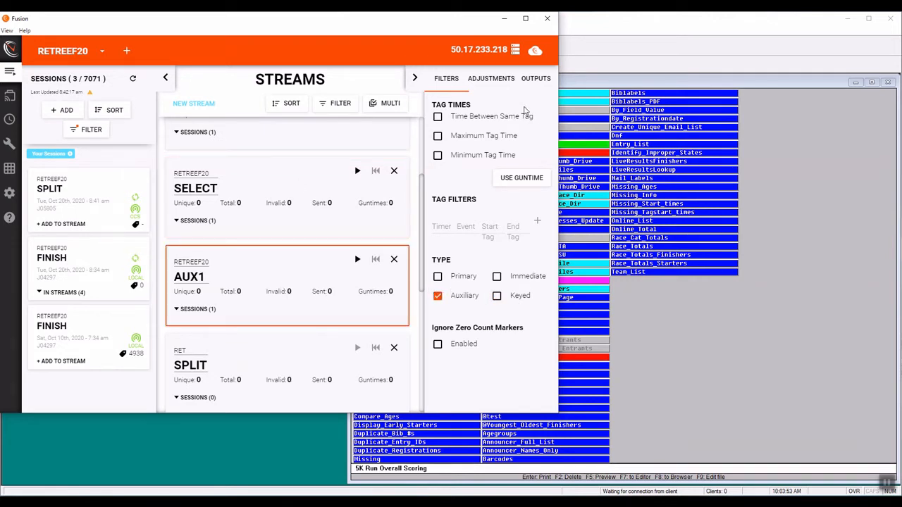
click(488, 79)
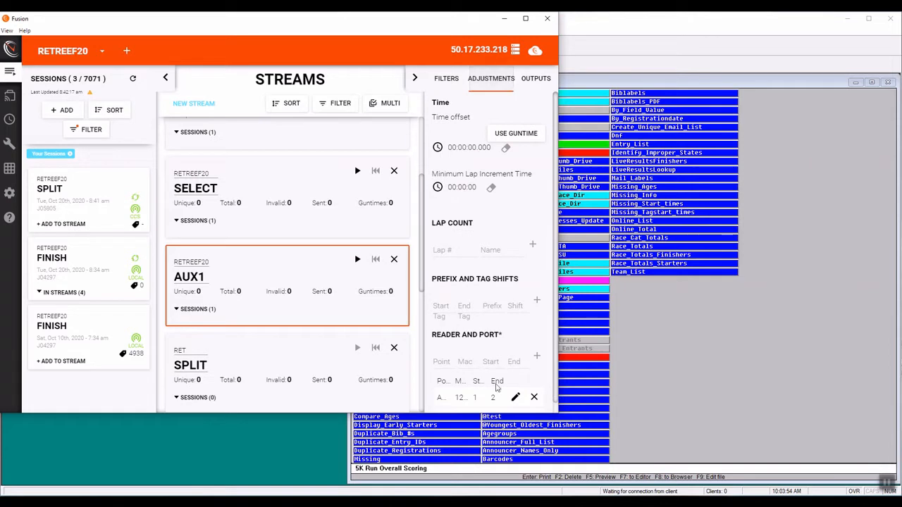
scroll(503, 342, down, 2)
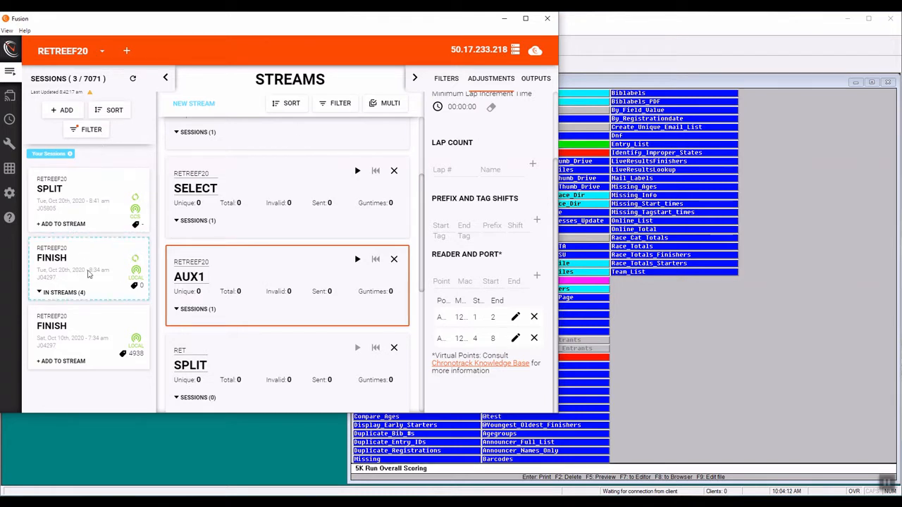
Add the October 20 SPLIT session to both the SPLIT and SPLITSEL streams
drag(67, 202, 256, 381)
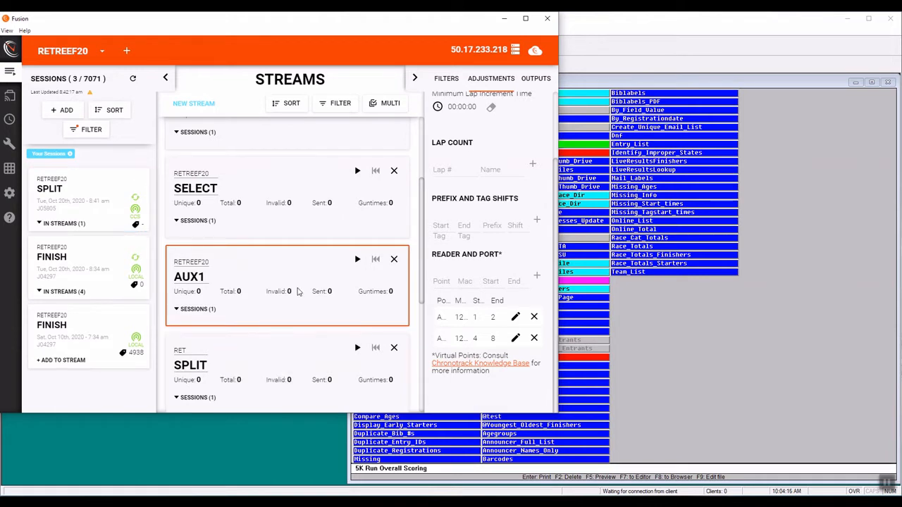
scroll(299, 287, down, 3)
scroll(299, 287, down, 1)
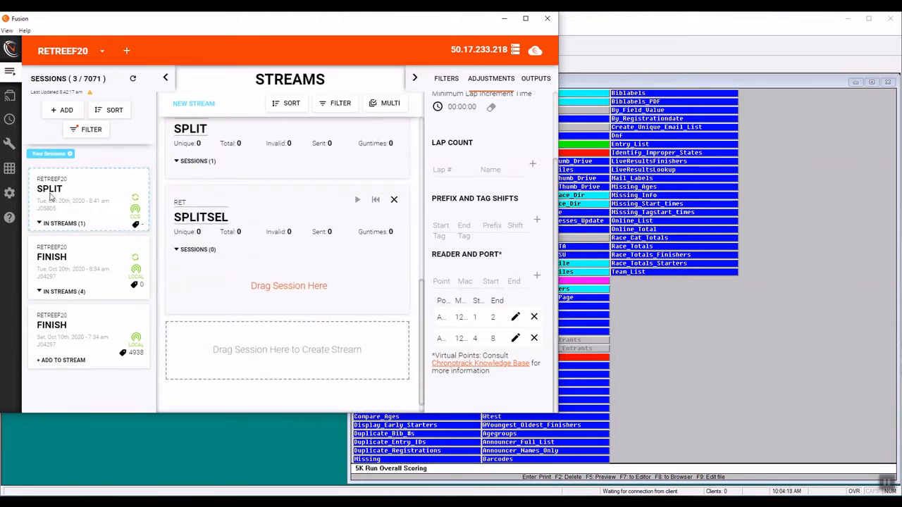
drag(53, 199, 184, 240)
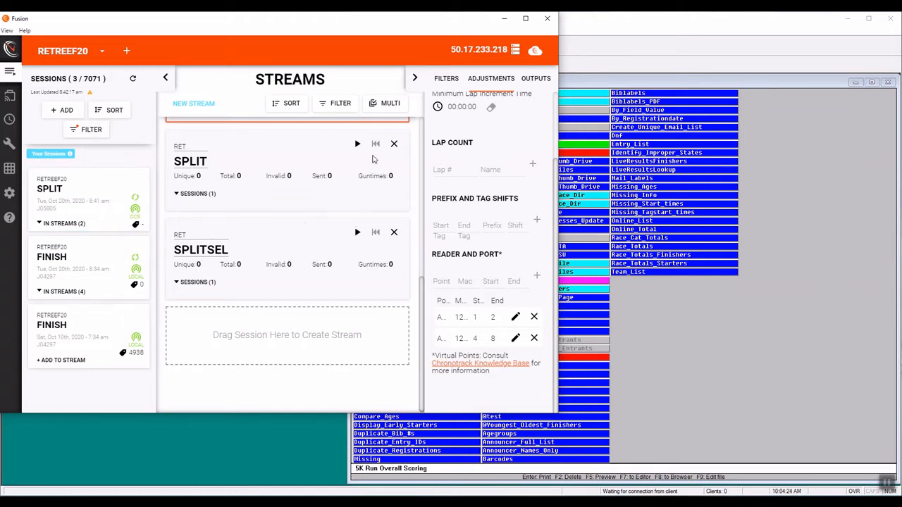
Start the SPLIT, SPLITSEL and TAGSTART streams so they connect to RunScore
click(357, 144)
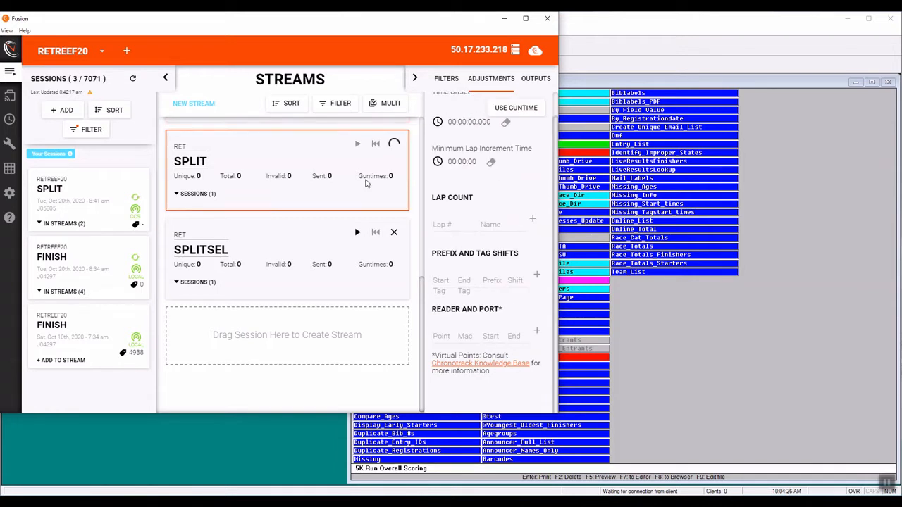
click(357, 234)
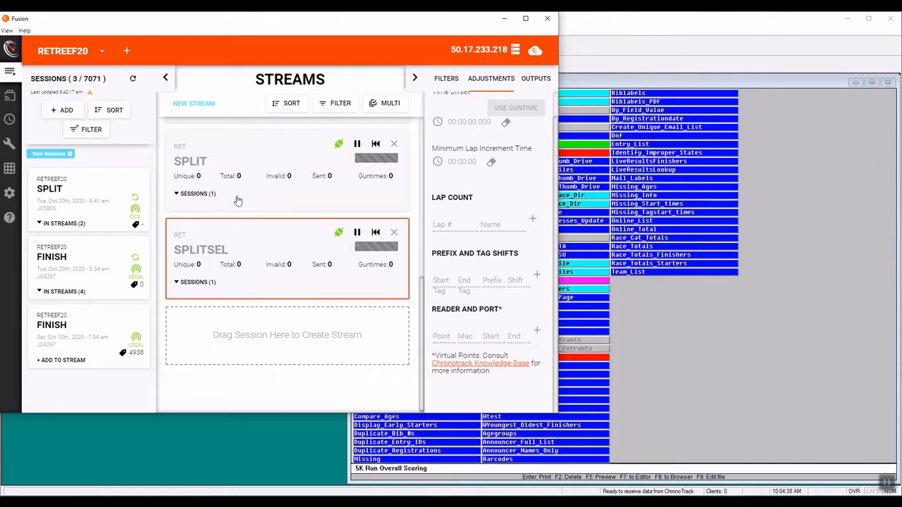
scroll(259, 206, up, 3)
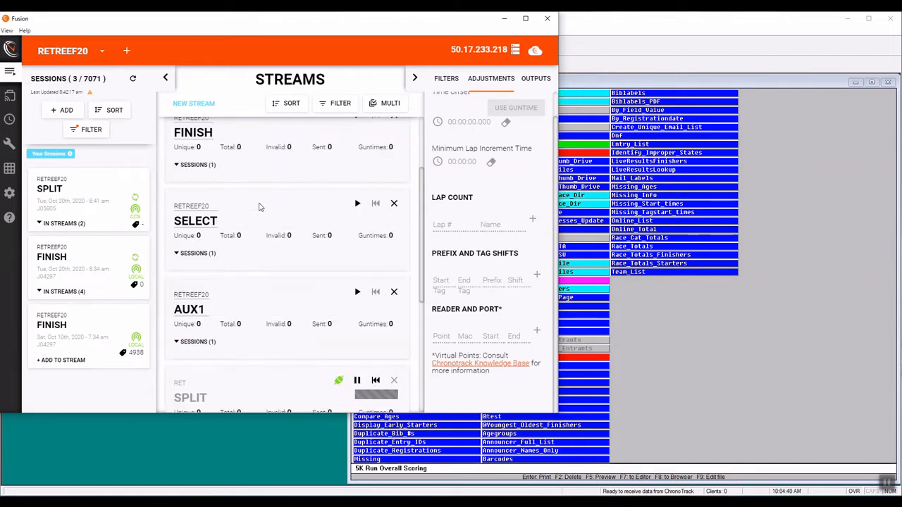
scroll(258, 206, up, 2)
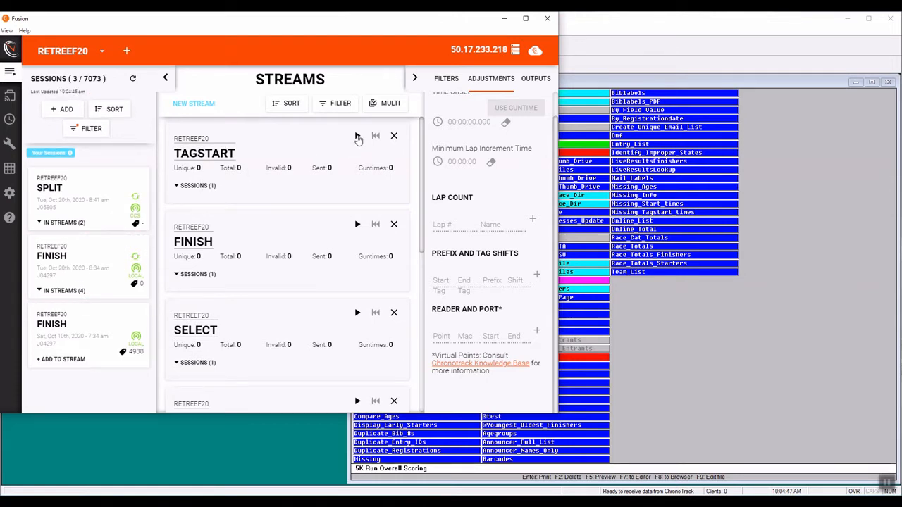
click(358, 136)
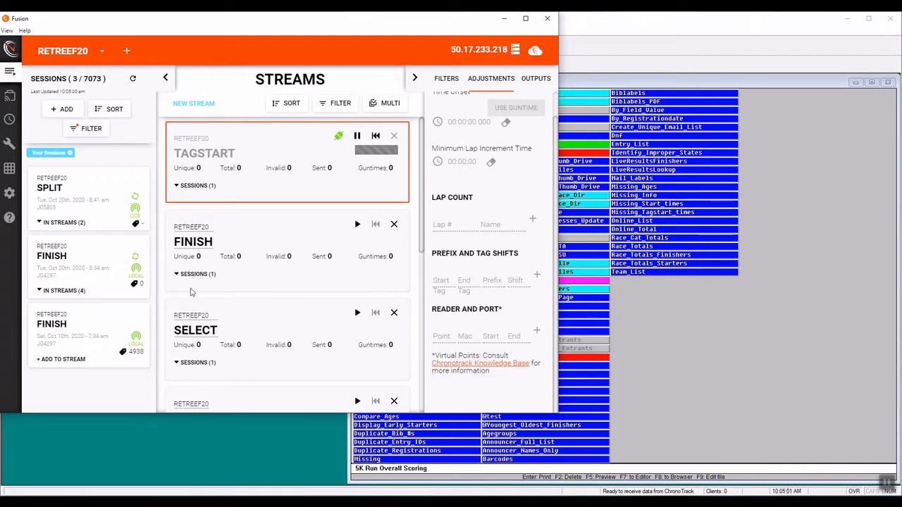
Remove the October 20 FINISH session from the FINISH, SELECT and AUX1 streams
click(177, 274)
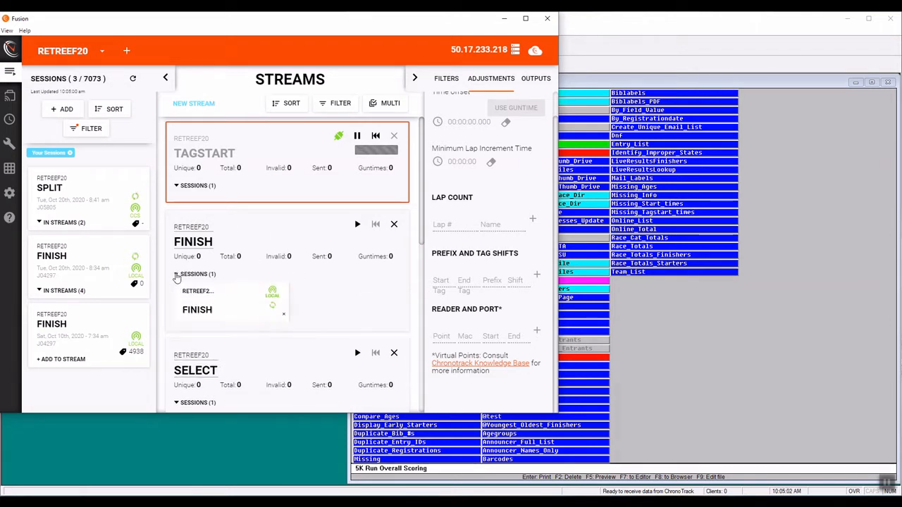
click(284, 316)
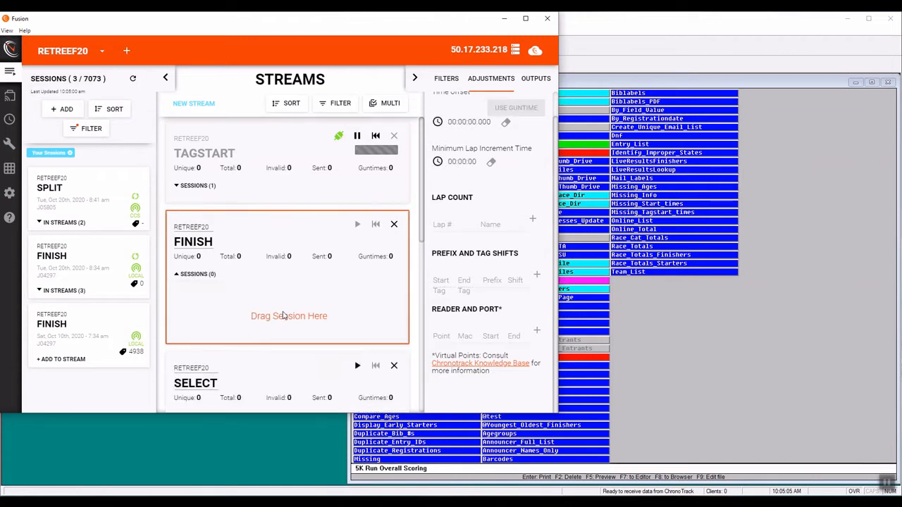
scroll(257, 292, down, 2)
scroll(256, 292, down, 1)
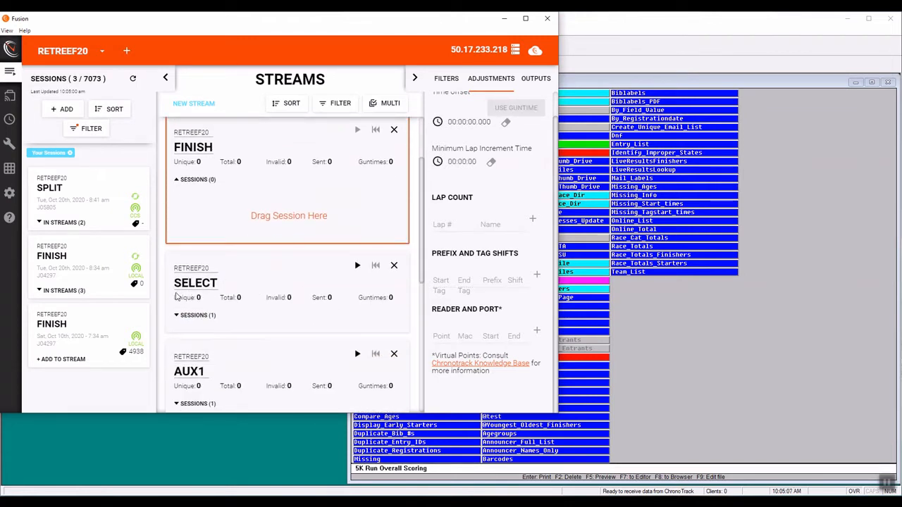
click(178, 318)
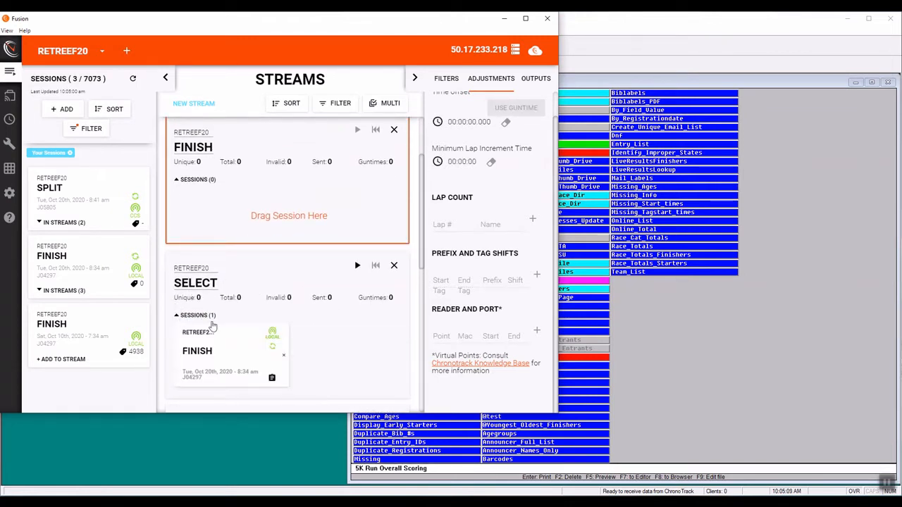
click(282, 359)
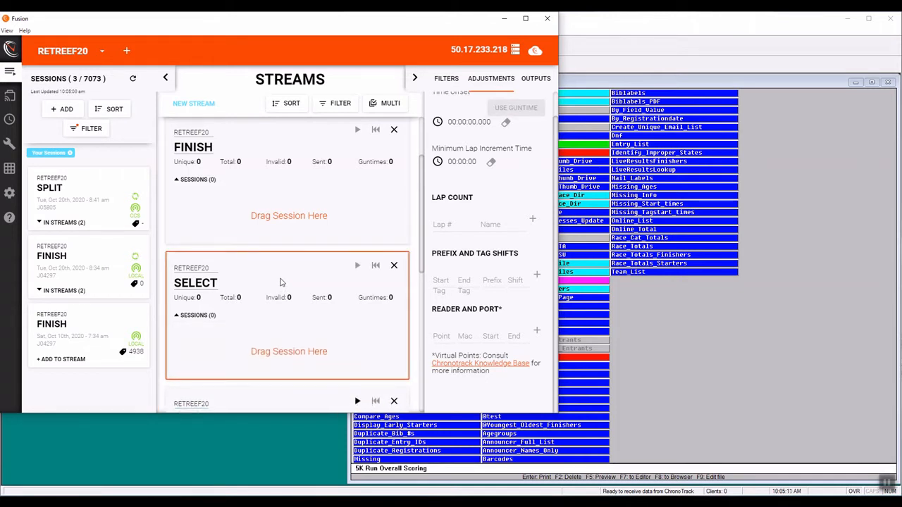
scroll(282, 282, down, 3)
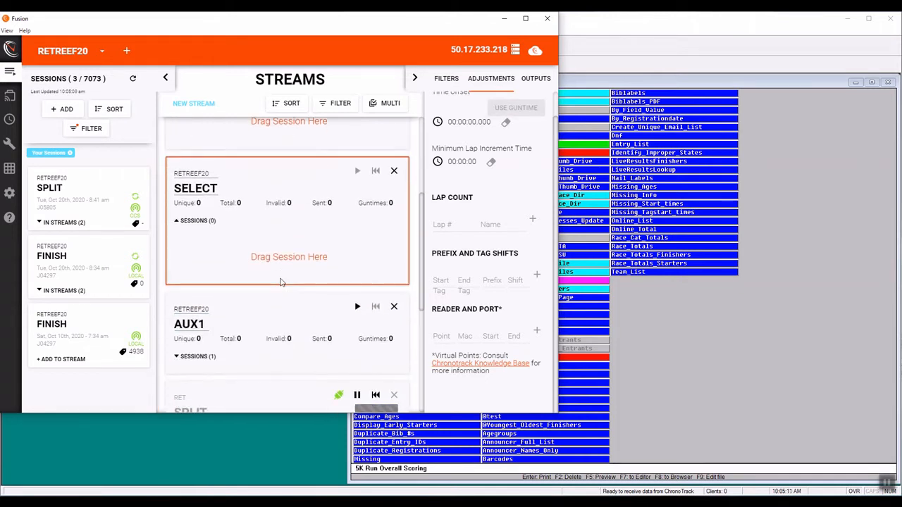
click(178, 355)
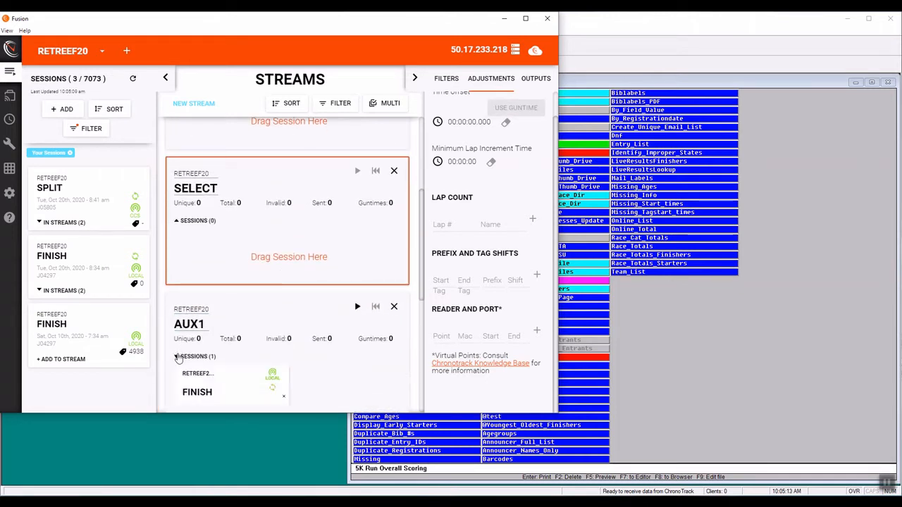
click(283, 396)
scroll(320, 254, up, 3)
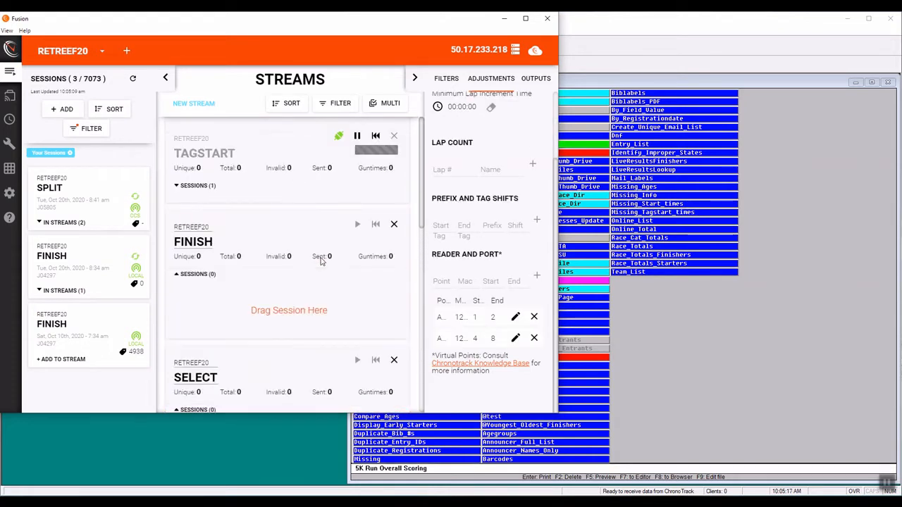
Switch to RunScore and set the TAGSTART event's maximum number of finishers to 10000 in the list of events
click(219, 468)
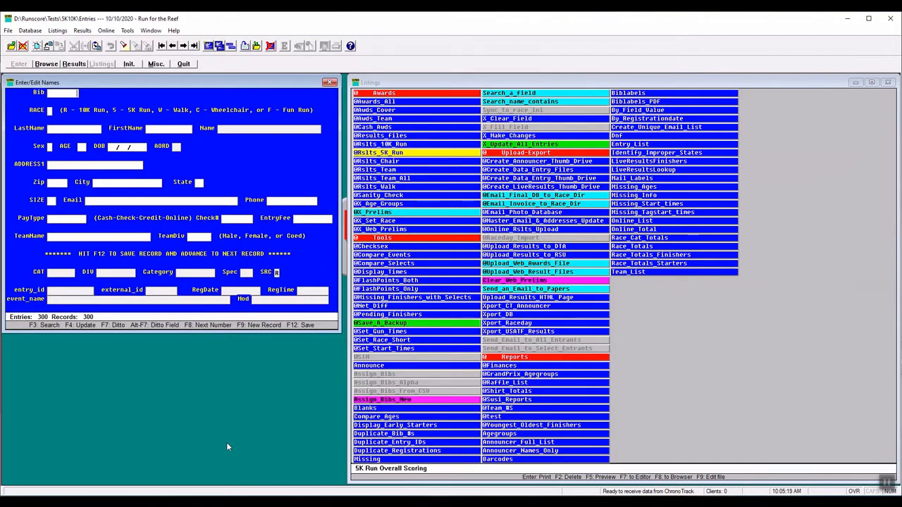
click(158, 66)
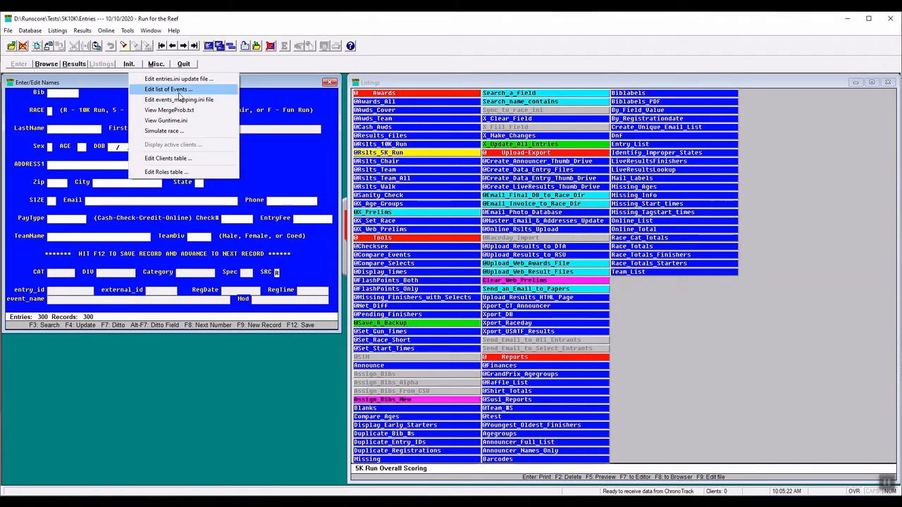
click(177, 91)
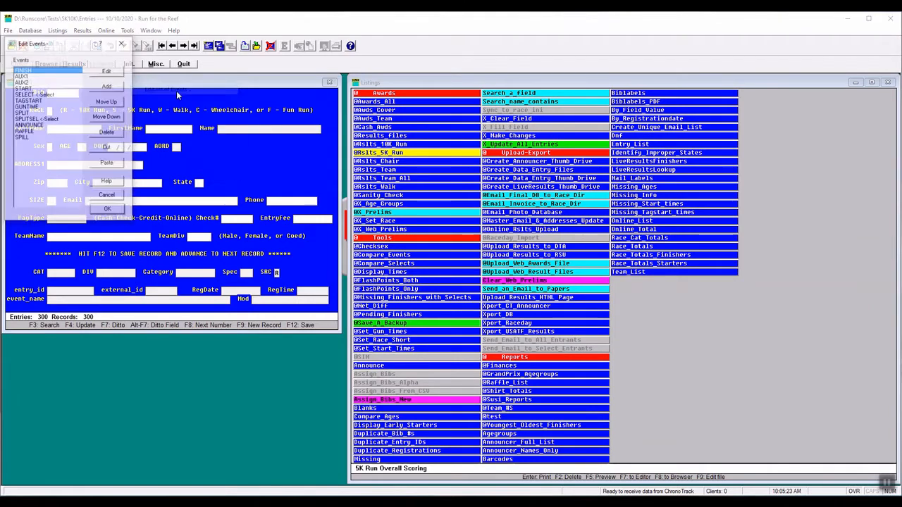
double_click(31, 101)
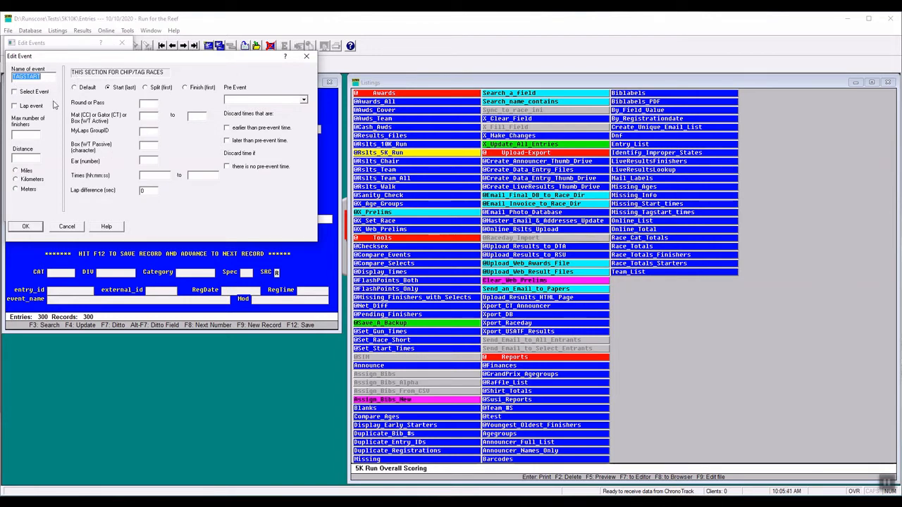
click(23, 135)
text(10000)
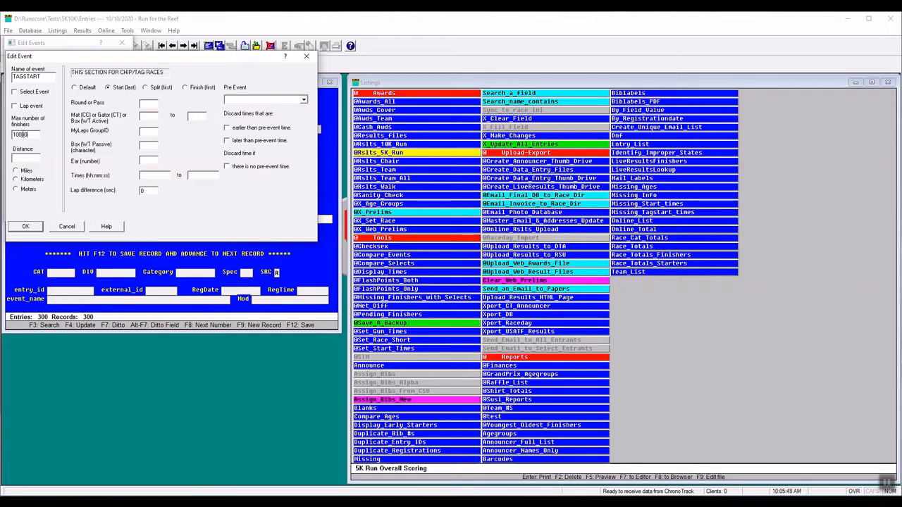
click(25, 227)
click(108, 209)
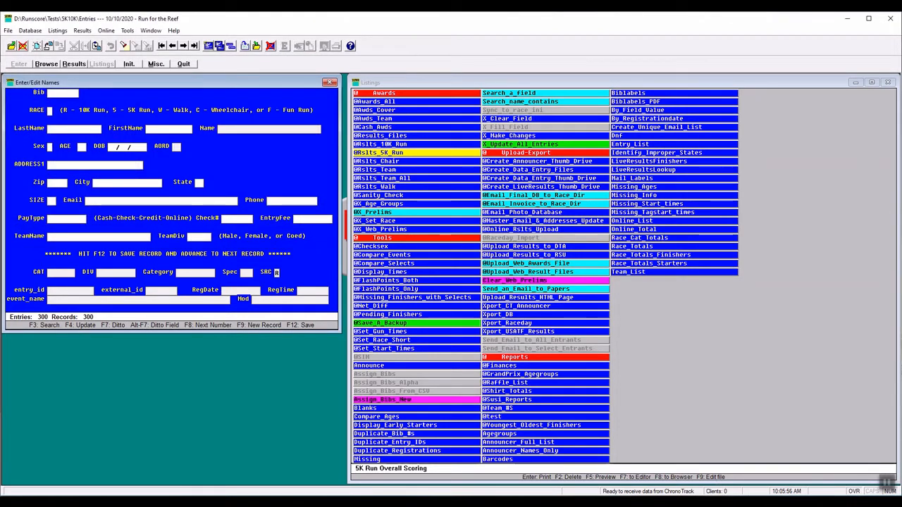
key(alt+Tab)
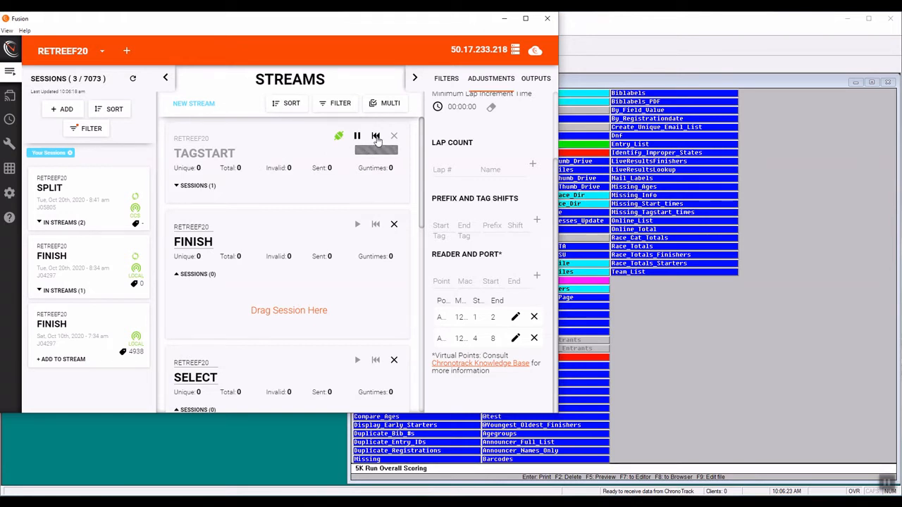
click(205, 445)
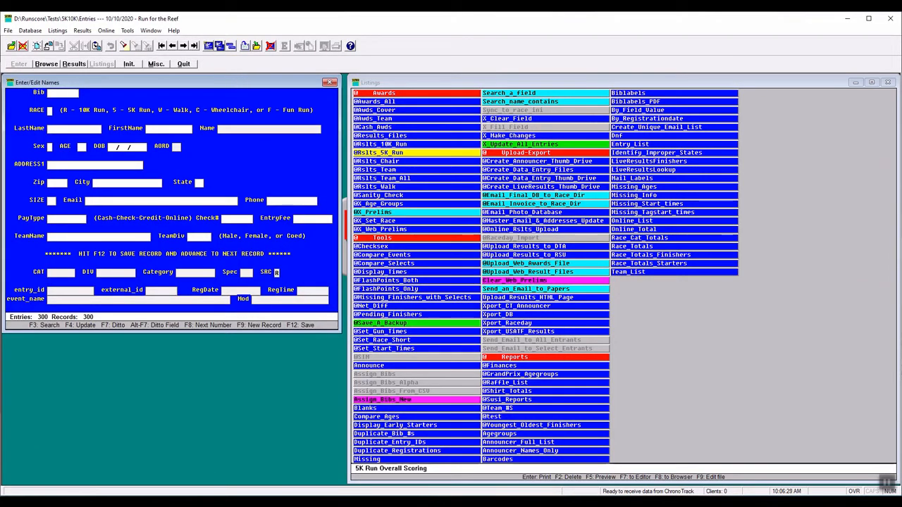
Open the entries.ini update file and set the %gun% time to 07:33:53.09
click(156, 64)
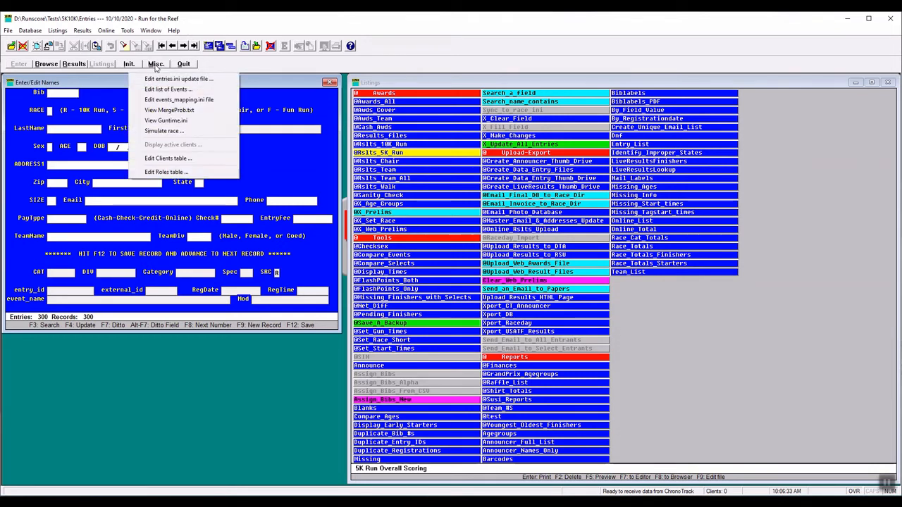
click(178, 79)
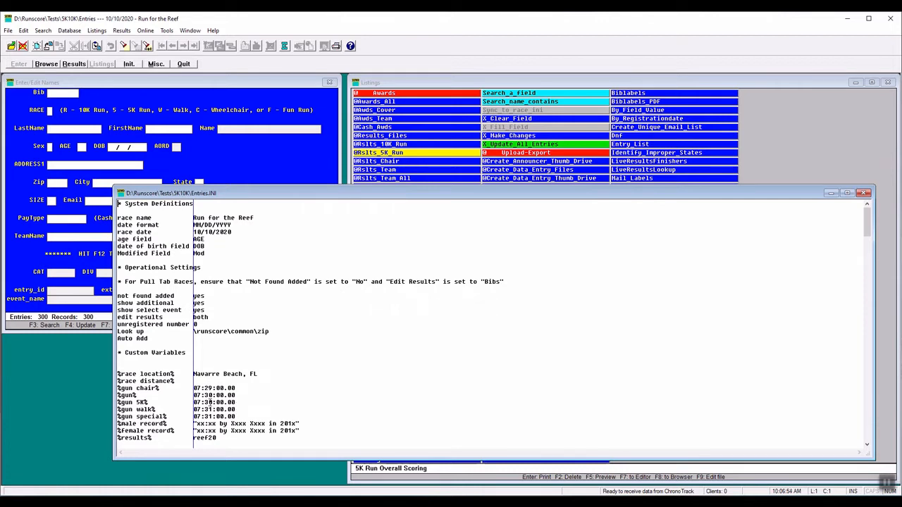
click(208, 395)
drag(208, 395, 213, 395)
text(3)
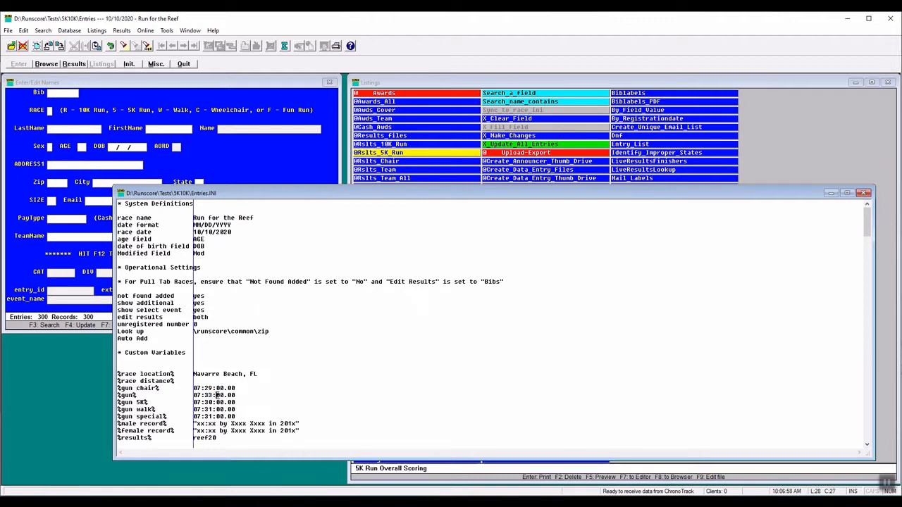
drag(215, 395, 224, 395)
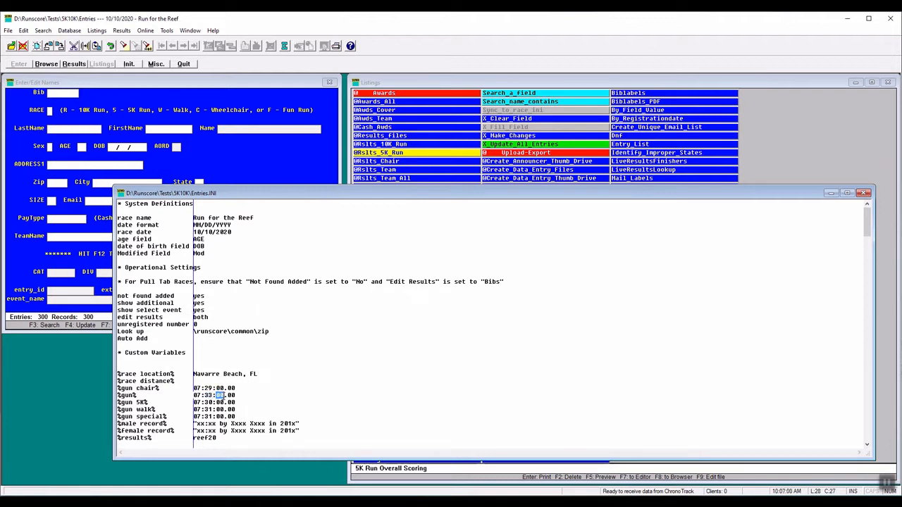
text(53.09)
Copy the minutes and seconds portion, 33:53.09, of the %gun% time
key(shift+Left)
key(shift+Left)
key(shift+Left)
key(shift+Left)
key(shift+Left)
key(shift+Left)
key(shift+Left)
key(shift+Left)
key(ctrl+c)
Paste the copied portion over the minutes and seconds of %gun 5K%, making it 07:33:53.09
key(Down)
key(shift+Right)
drag(205, 402, 231, 403)
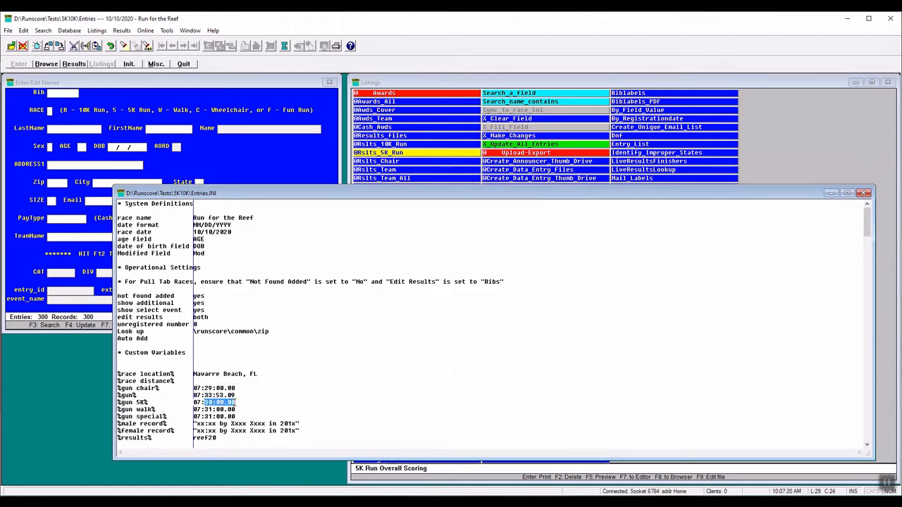
key(ctrl+v)
key(ctrl+v)
key(ctrl+v)
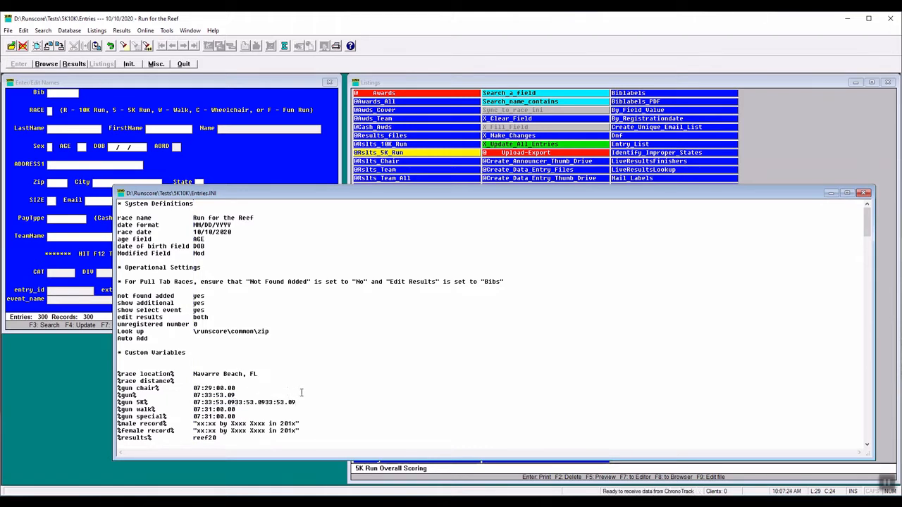
key(ctrl+z)
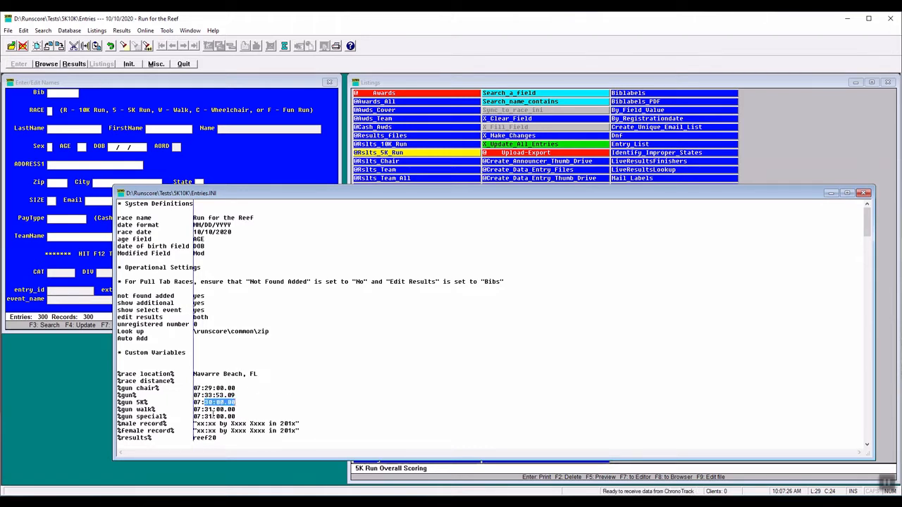
right_click(218, 402)
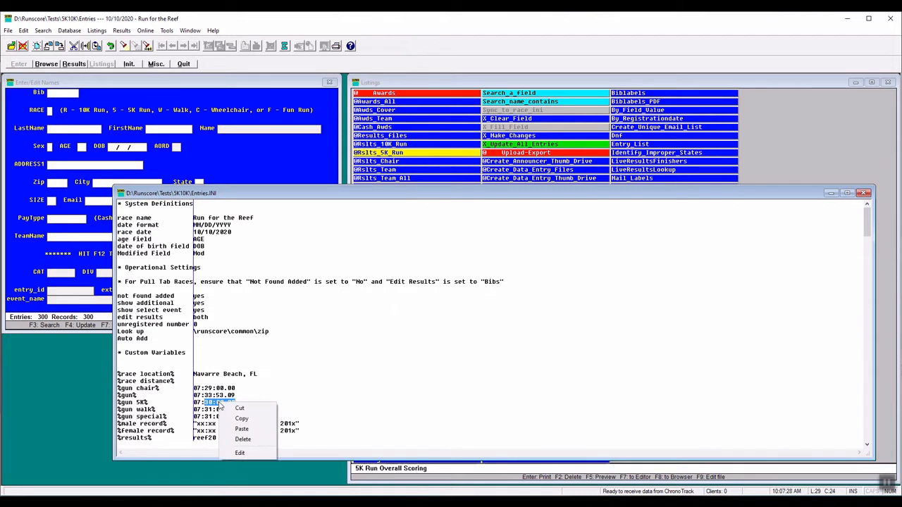
click(245, 429)
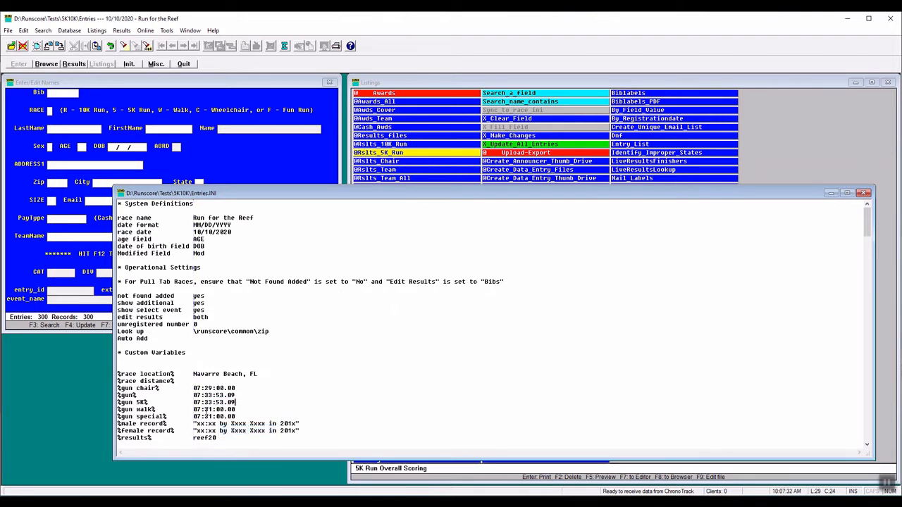
Set the %gun walk% time to 07:34:51.23, and close the INI file with its changes saved
drag(205, 410, 236, 409)
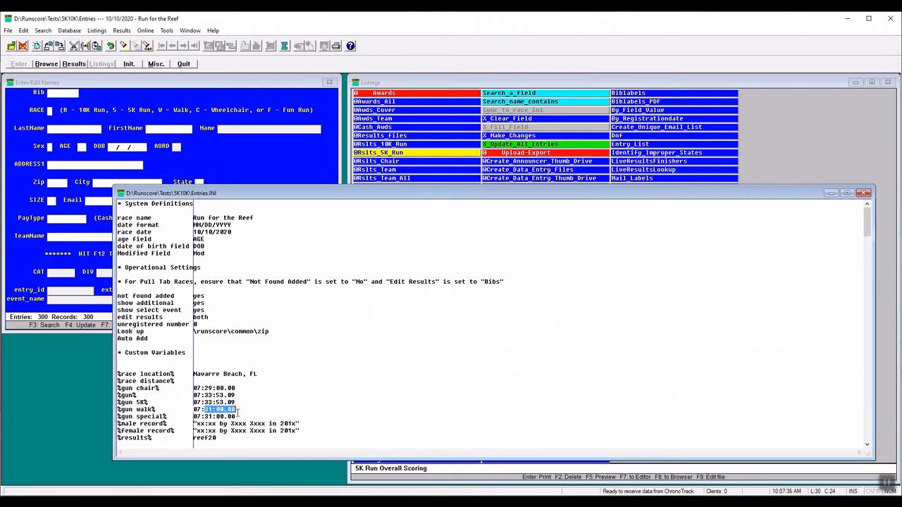
key(ctrl+v)
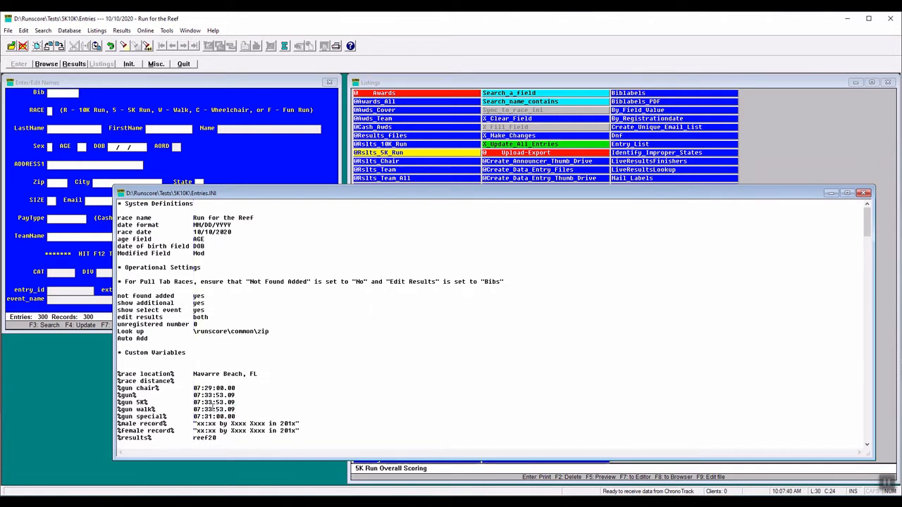
click(213, 409)
drag(209, 408, 213, 408)
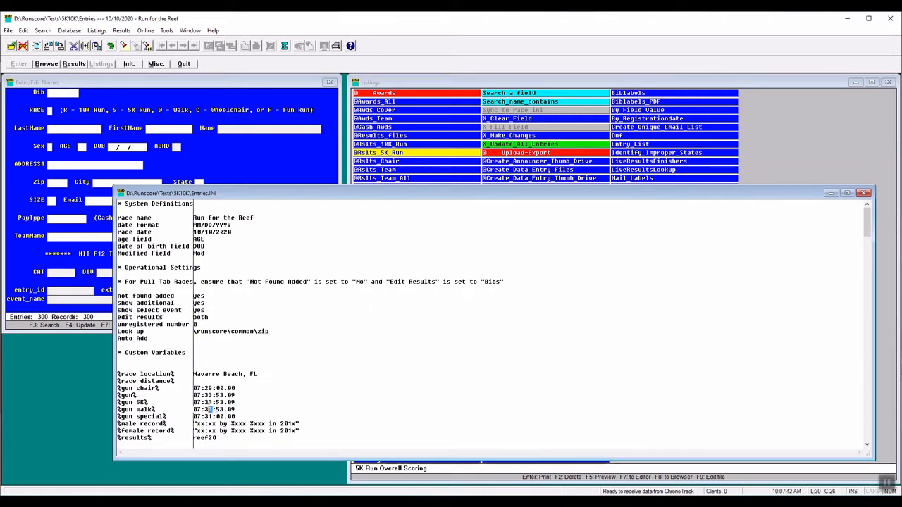
text(4)
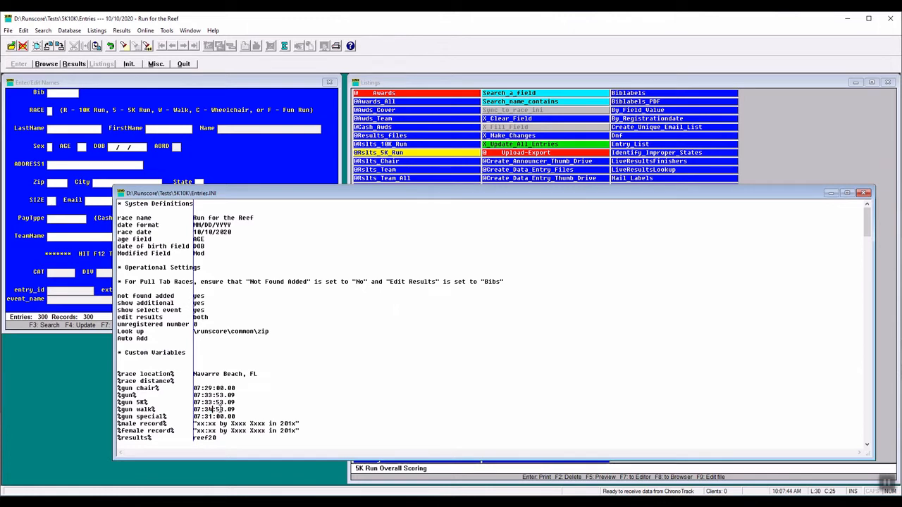
drag(227, 409, 231, 409)
text(1.)
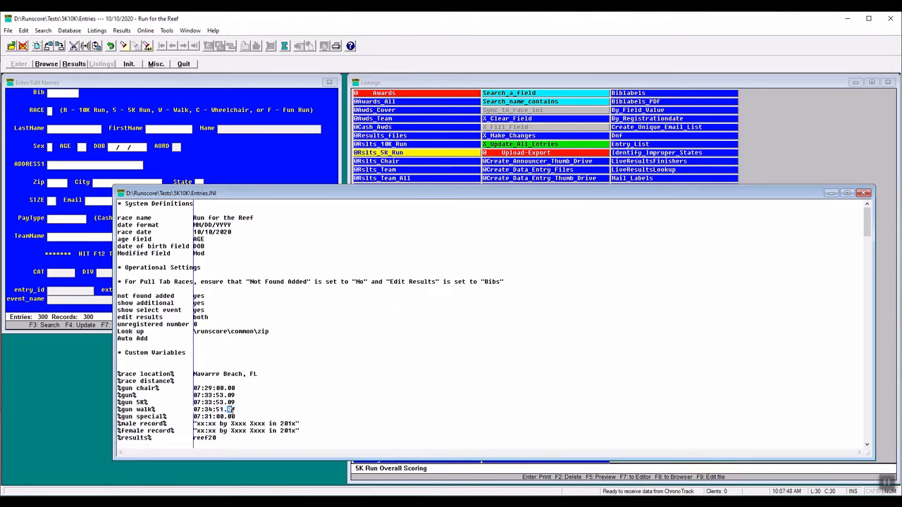
text(23)
click(865, 195)
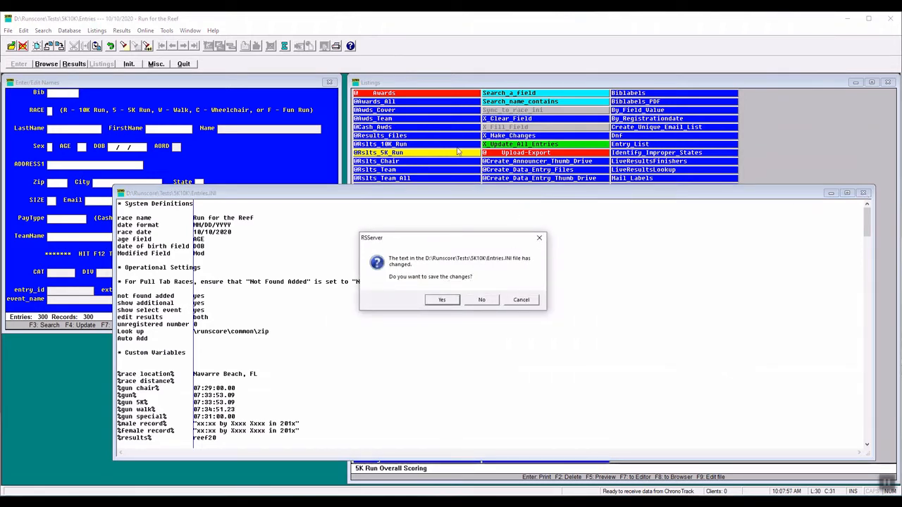
click(442, 301)
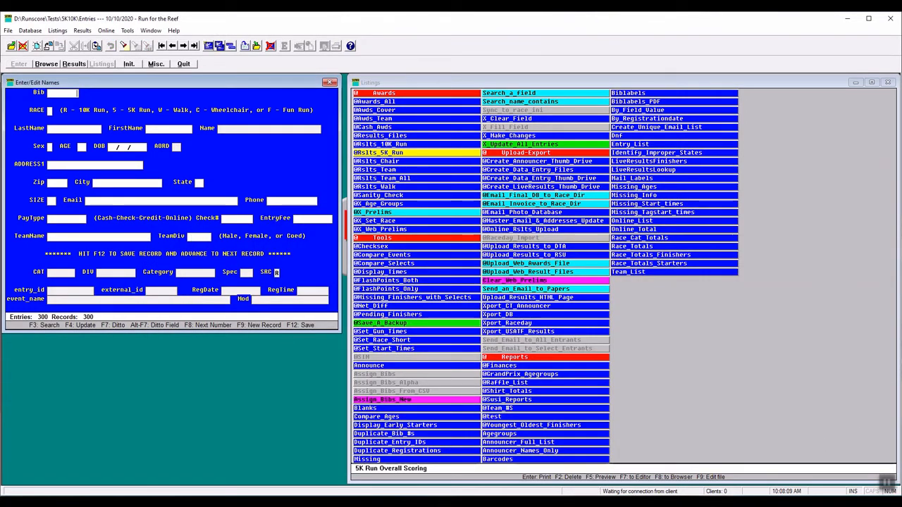
In Fusion, stop the TAGSTART stream, enable Minimum Tag Time with Round Up For Start at October 20, 2020, 7:33:53 AM, and restart it
key(alt+Tab)
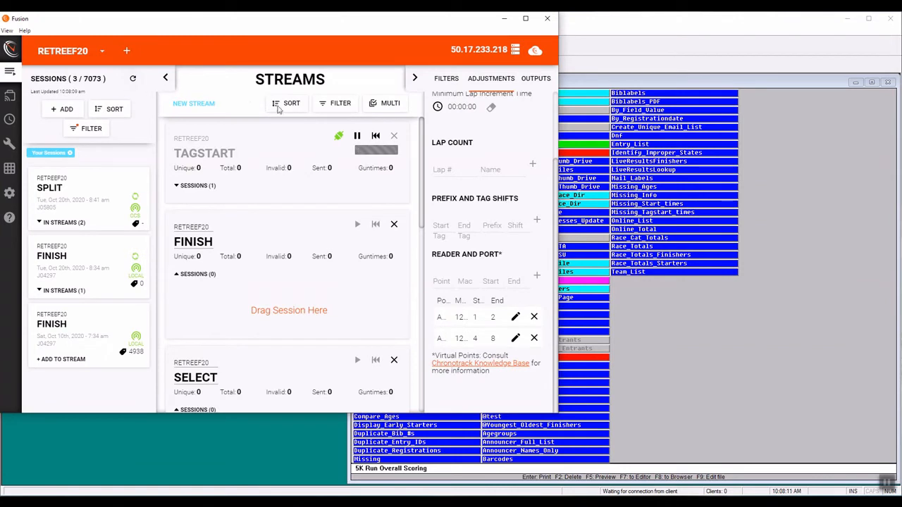
click(357, 136)
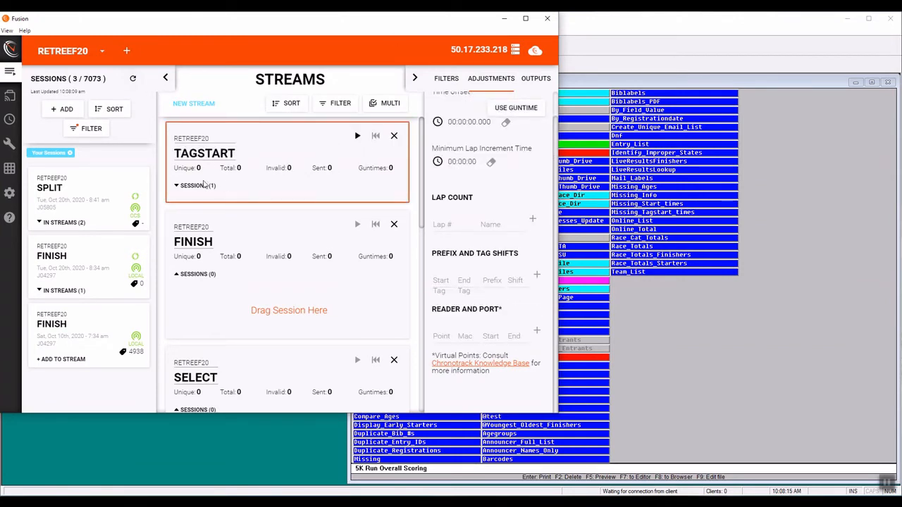
click(445, 79)
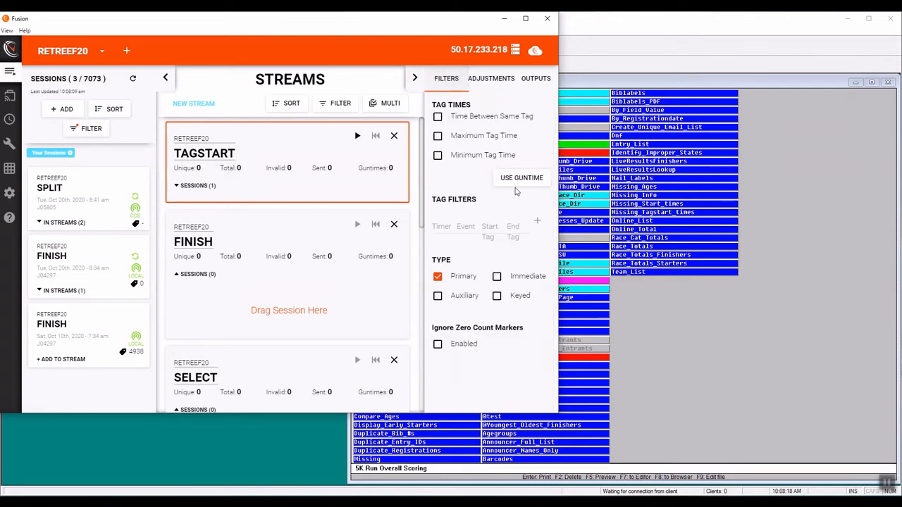
click(437, 155)
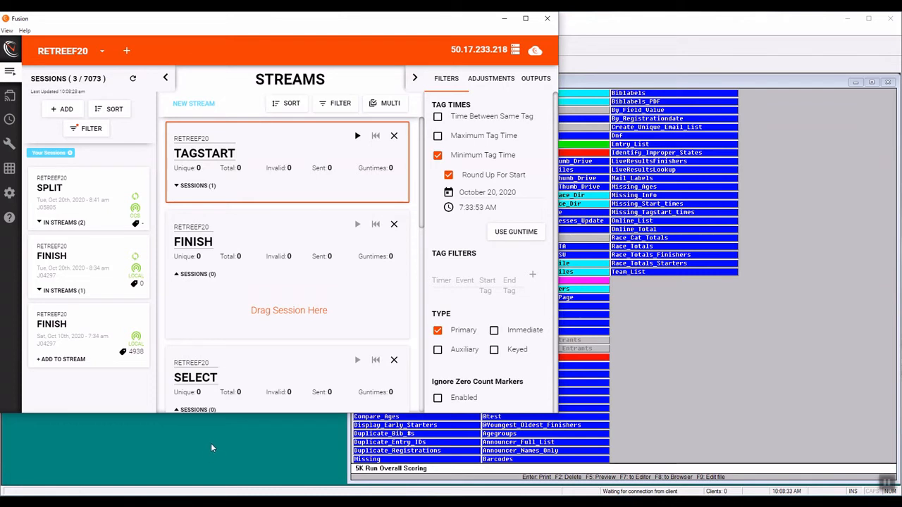
click(357, 136)
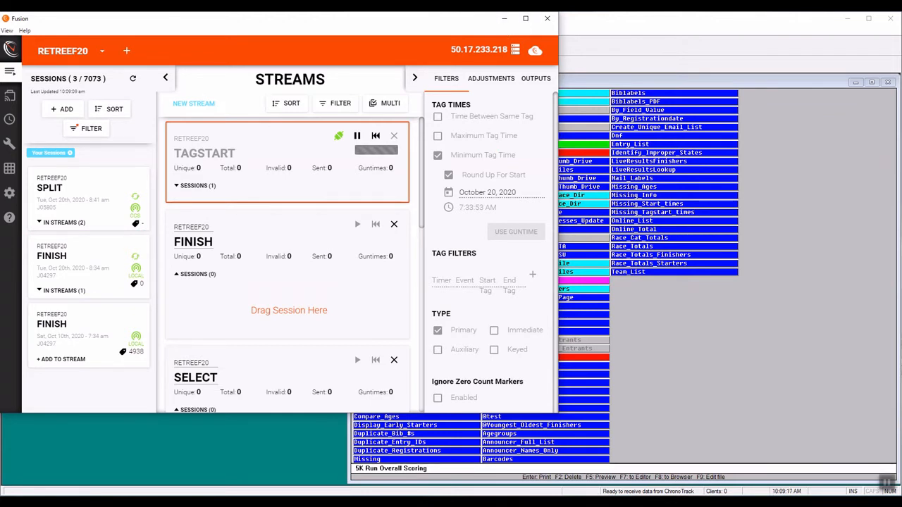
Add the new October 20, 10:09 am FINISH session to the FINISH, SELECT and AUX1 streams
mouse_move(702, 502)
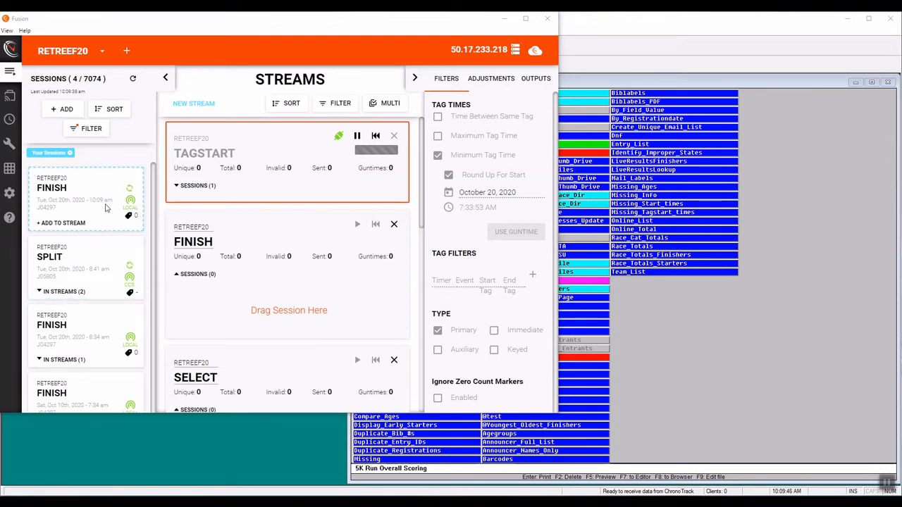
drag(68, 200, 224, 296)
scroll(316, 306, down, 2)
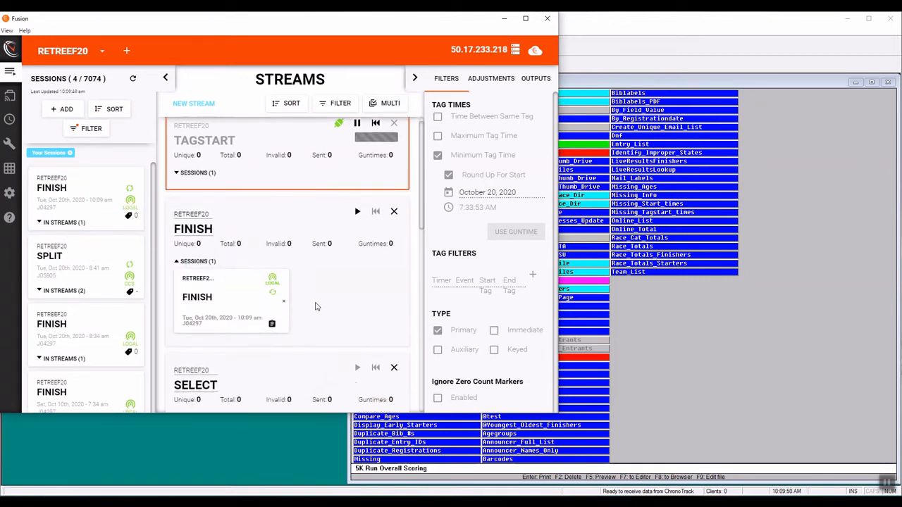
drag(60, 202, 233, 303)
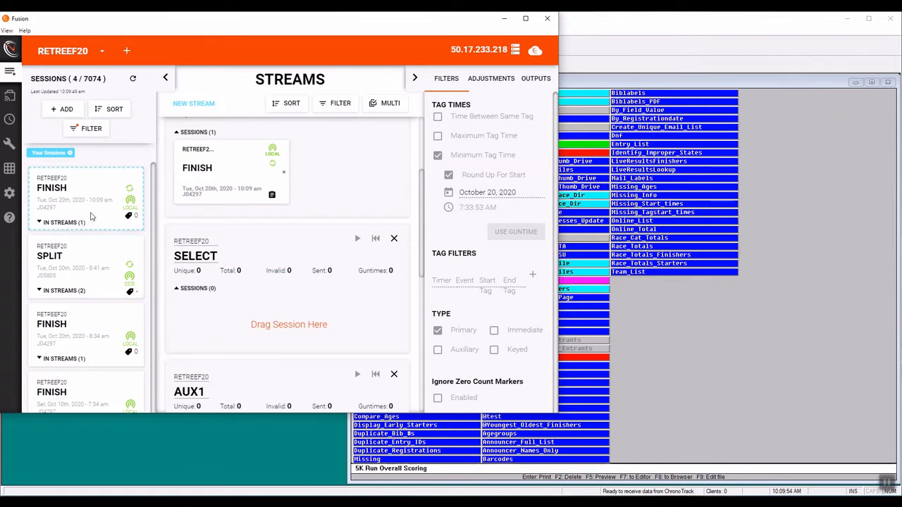
scroll(172, 233, down, 3)
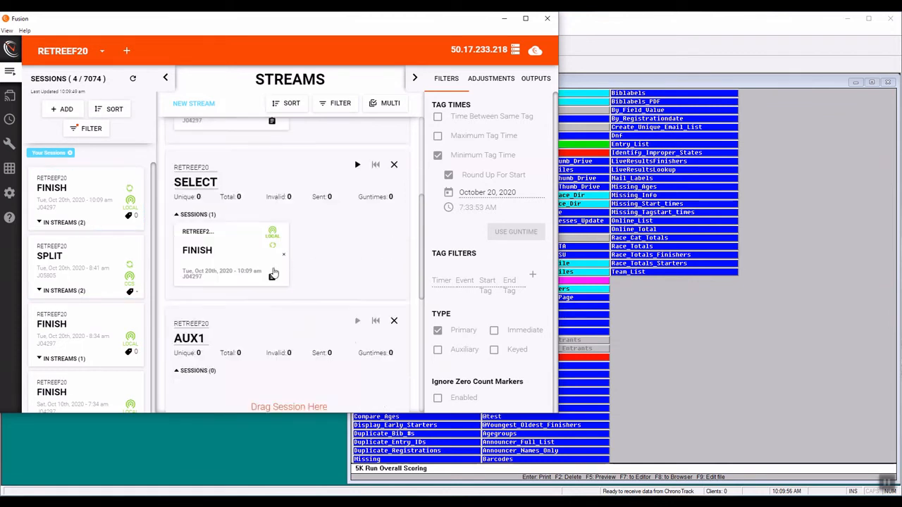
drag(102, 199, 234, 273)
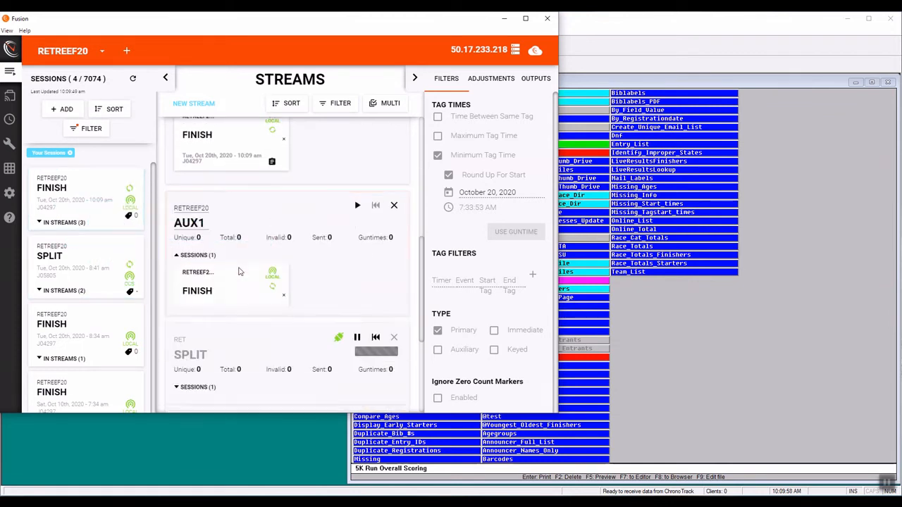
Start the AUX1, SELECT and FINISH streams, and return to RunScore
click(358, 207)
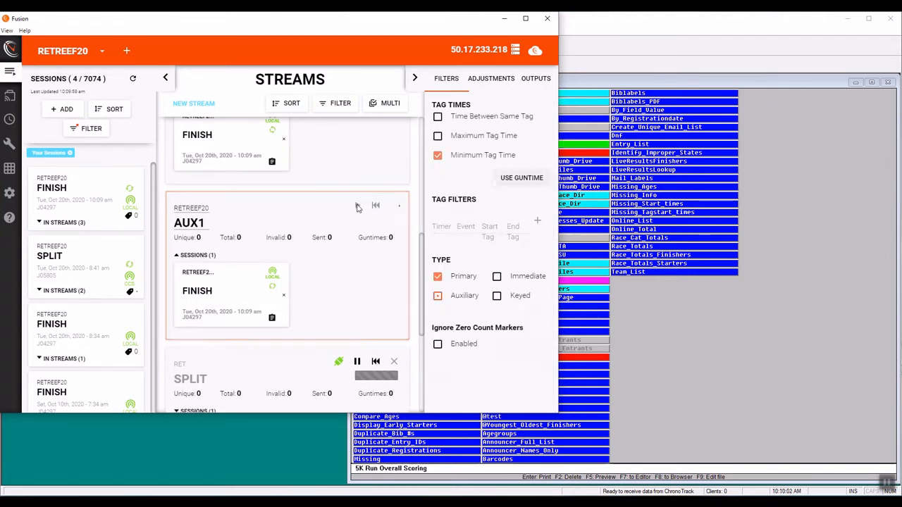
scroll(365, 193, up, 3)
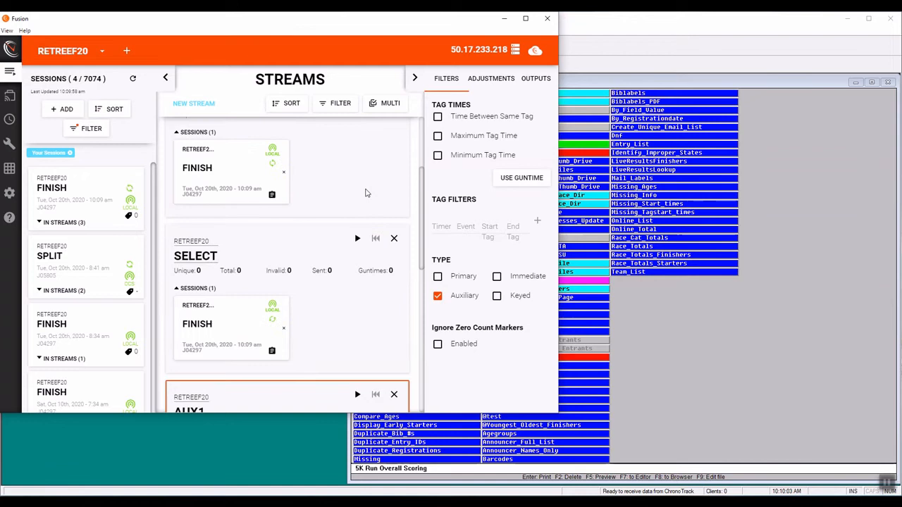
click(359, 246)
scroll(361, 192, up, 3)
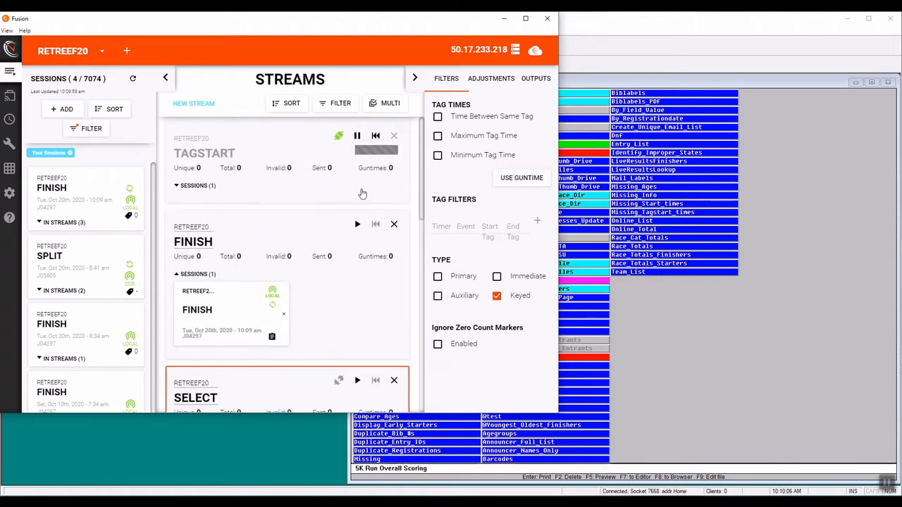
click(357, 226)
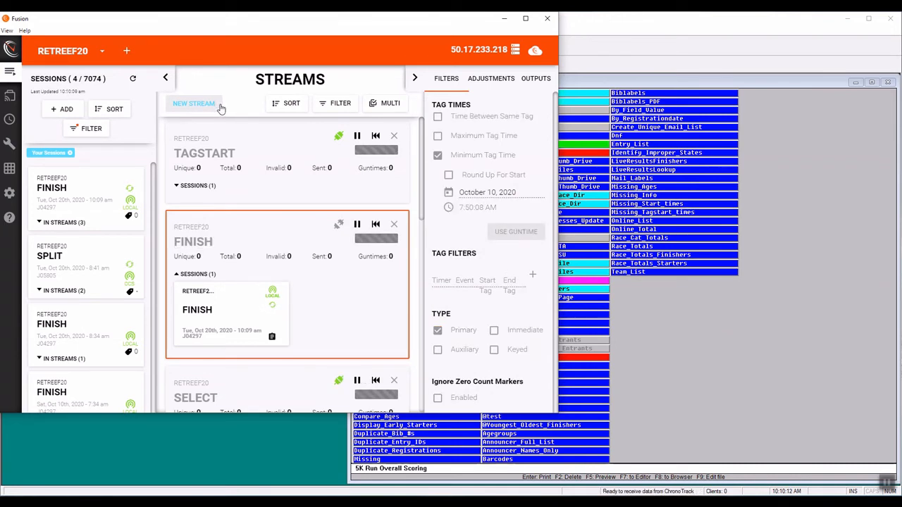
click(504, 19)
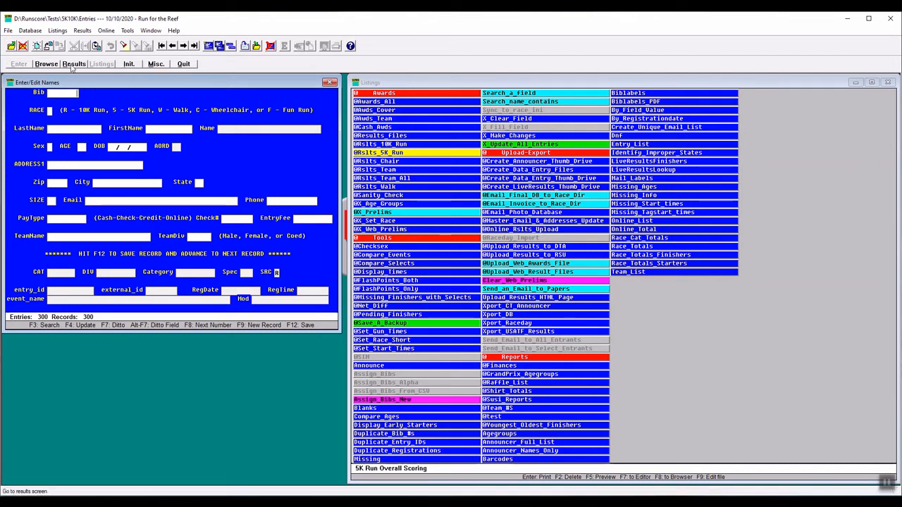
Run the Race_Totals listing and view its report of participants by race in TextPad, then return to RunScore
double_click(632, 246)
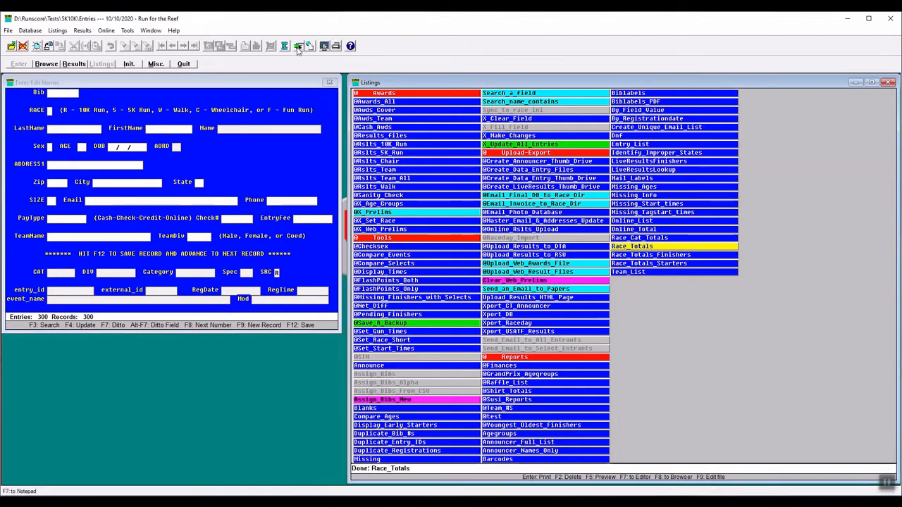
click(299, 47)
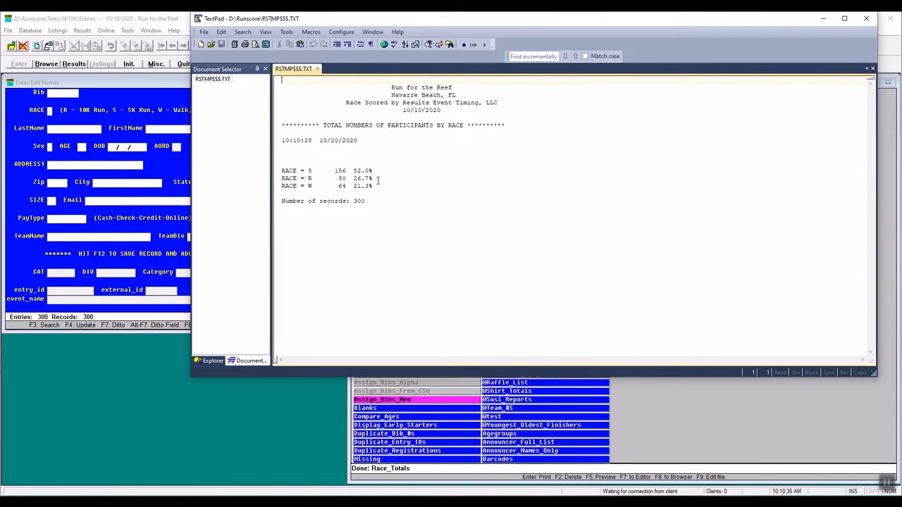
click(298, 415)
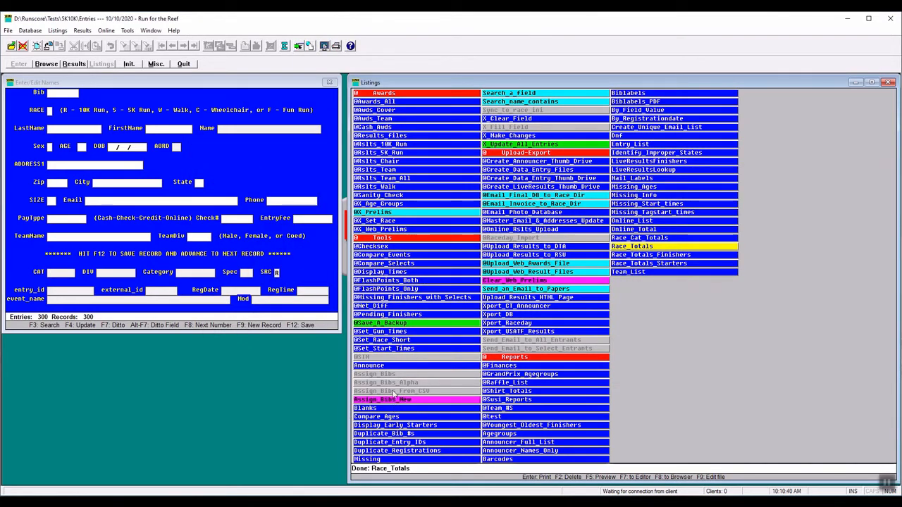
click(392, 341)
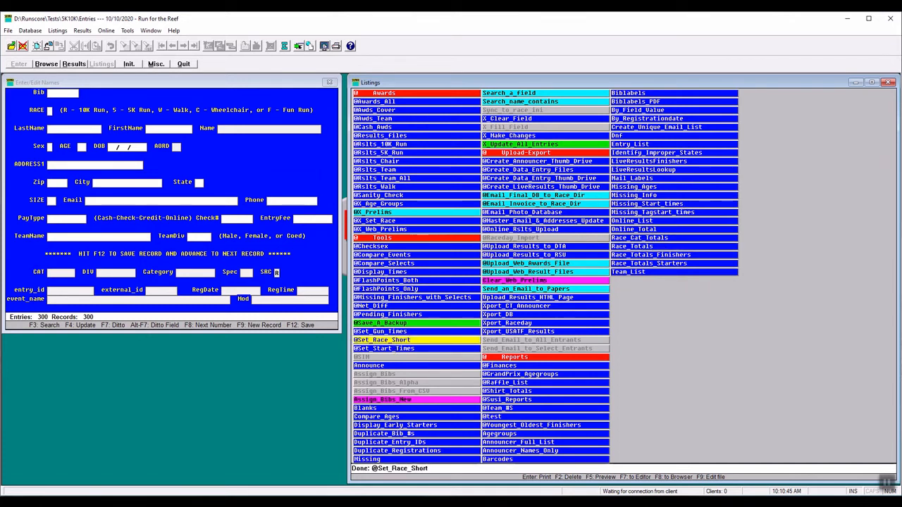
key(alt+Tab)
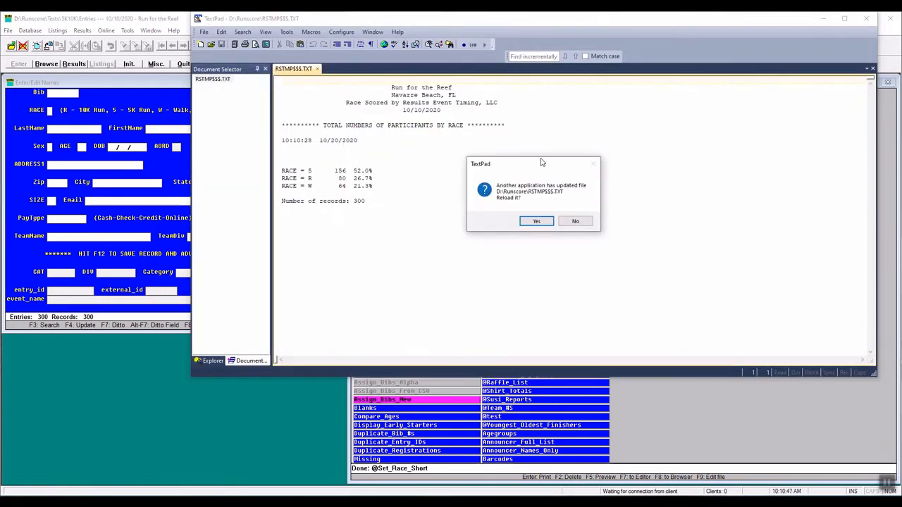
click(537, 222)
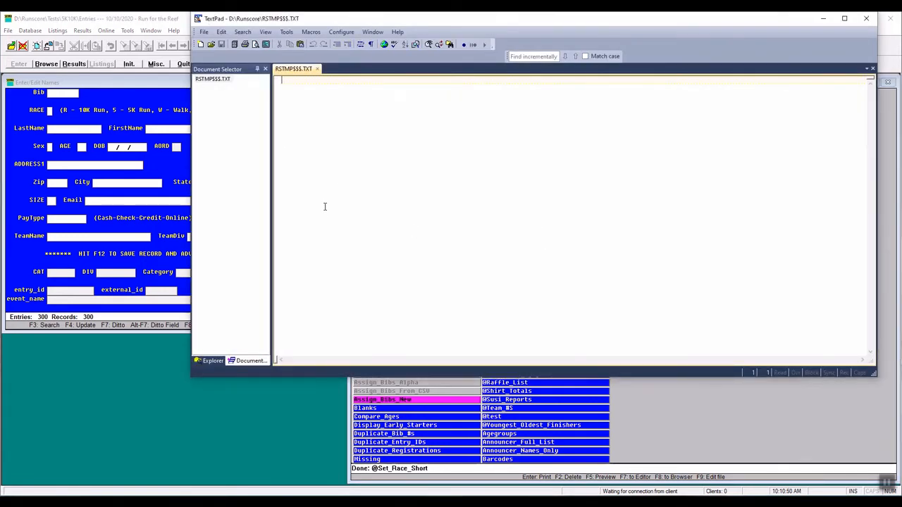
click(866, 18)
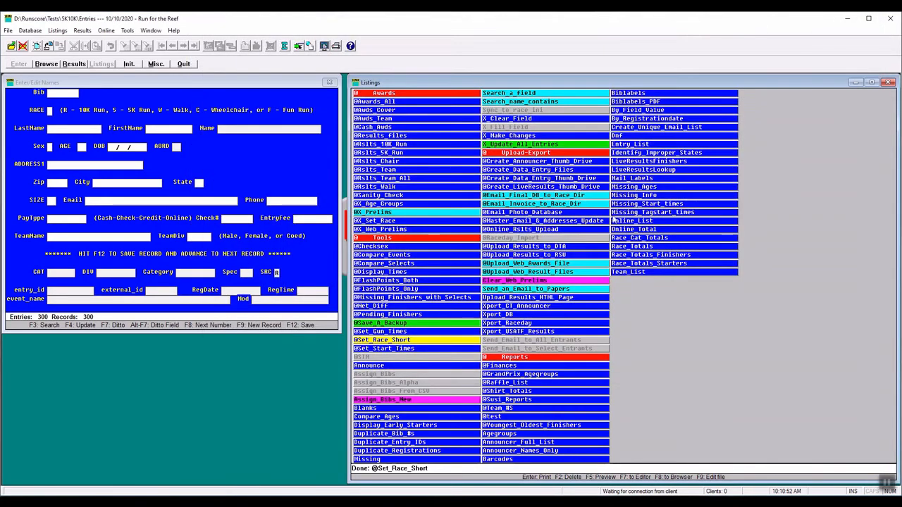
Rerun the Race_Totals listing after the race reassignment and check the new report in TextPad
click(651, 228)
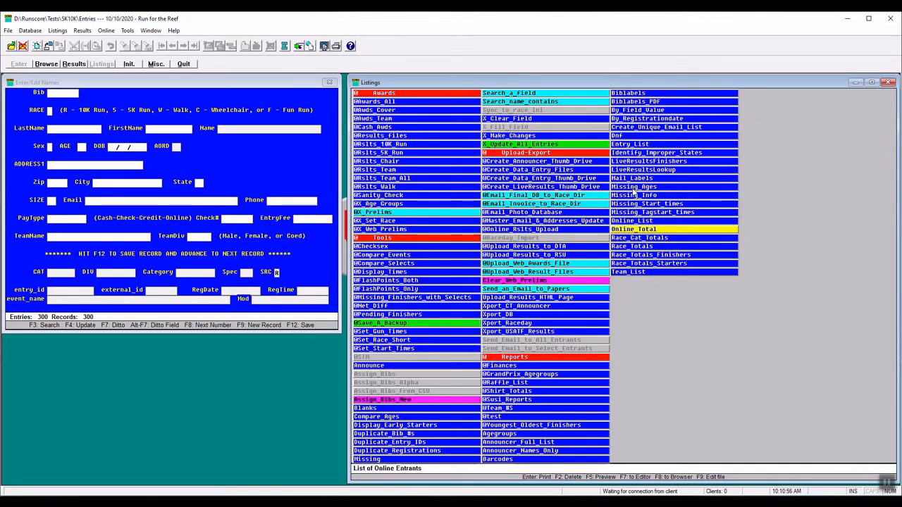
click(642, 248)
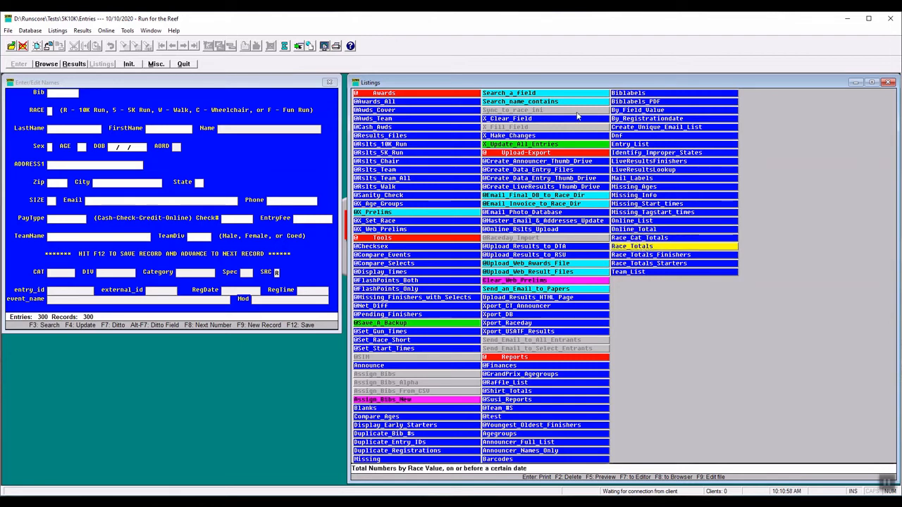
click(298, 45)
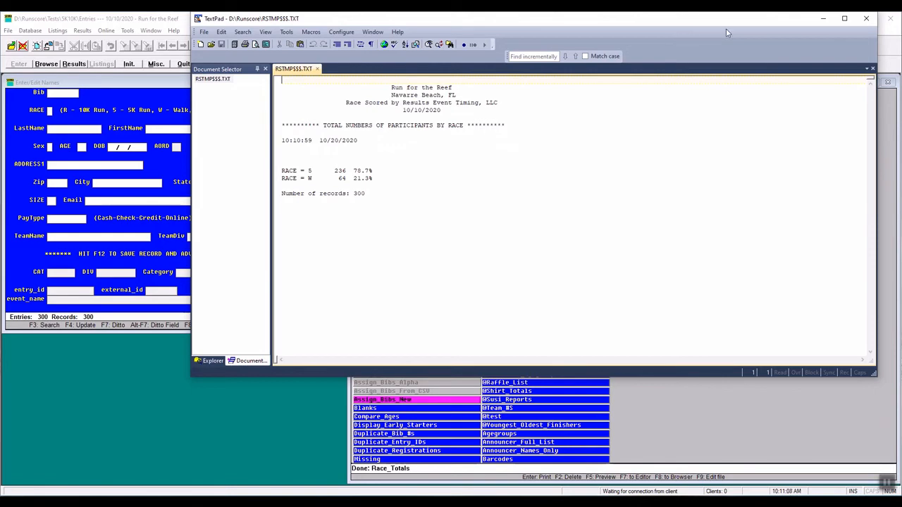
click(823, 22)
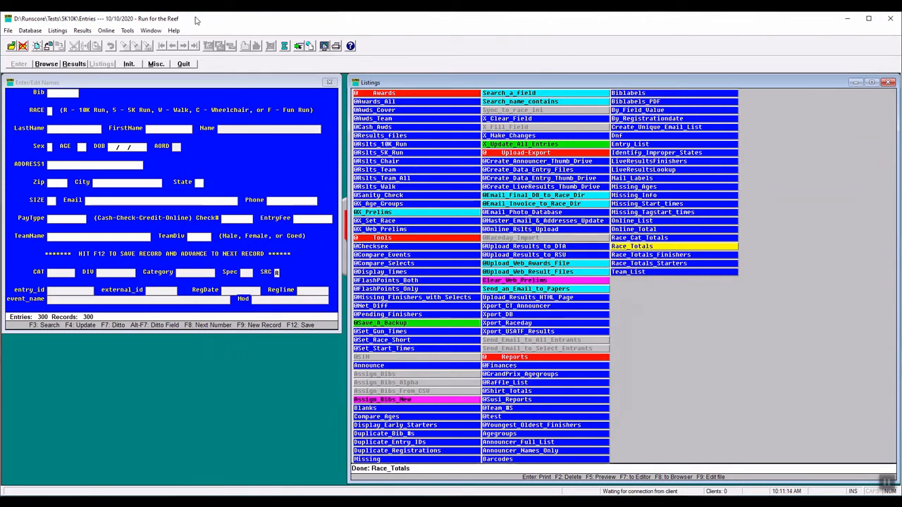
Open the results of the TAGSTART event, examine the recorded start times, and close the results window
click(74, 65)
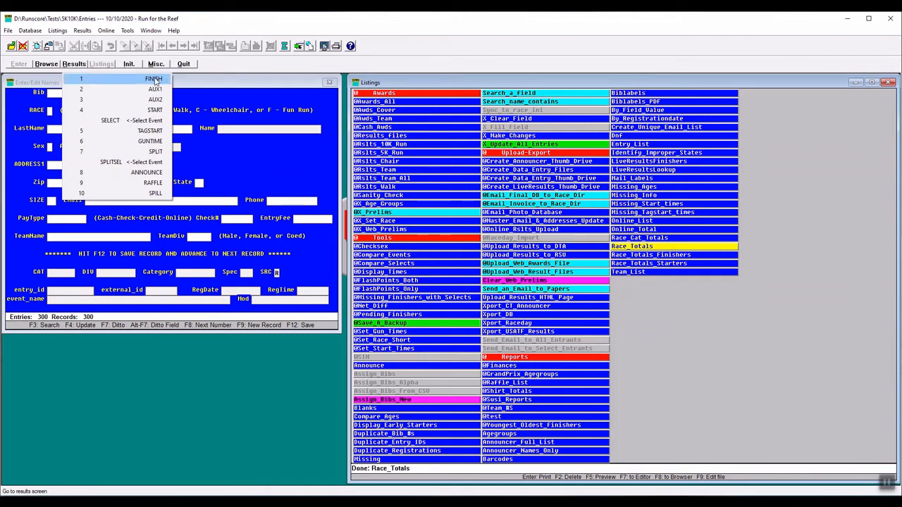
click(155, 132)
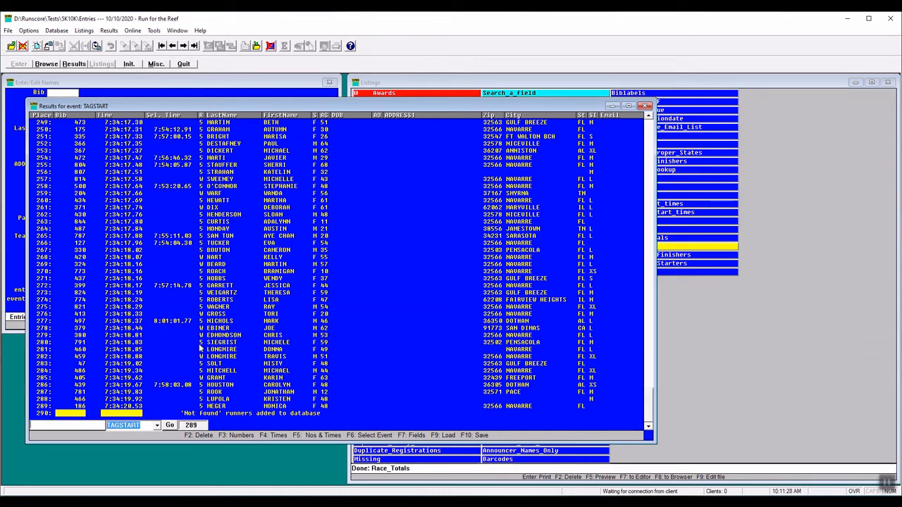
click(647, 107)
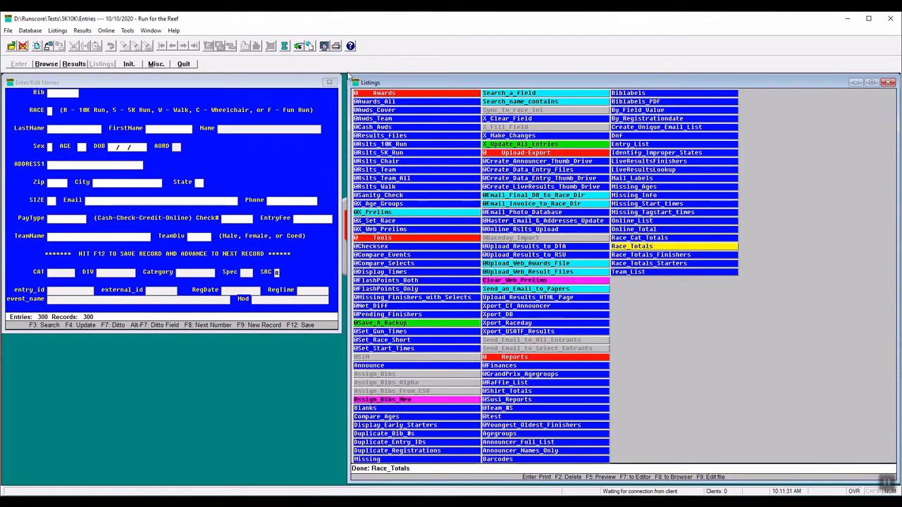
click(388, 348)
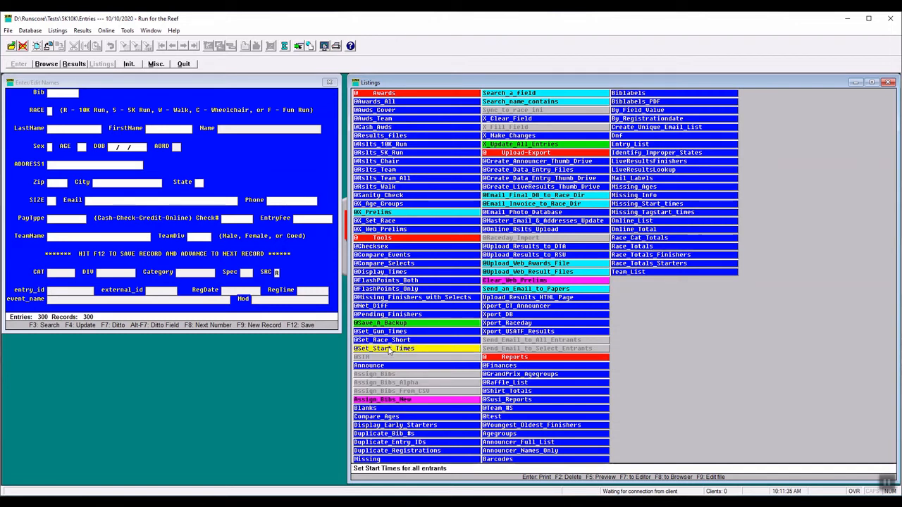
click(284, 46)
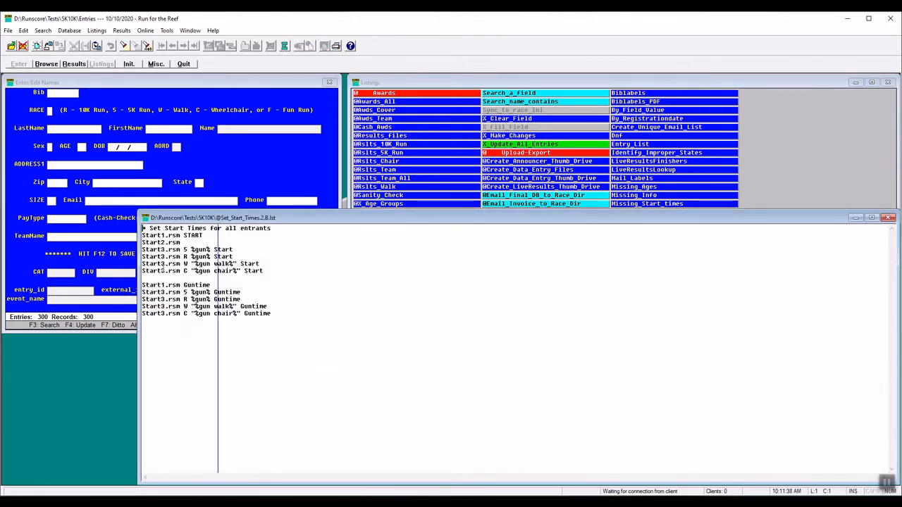
double_click(159, 237)
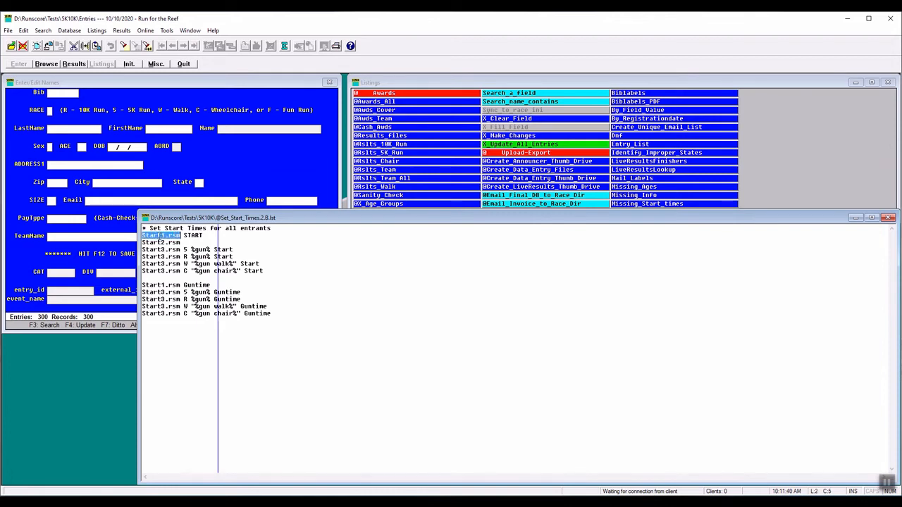
right_click(162, 238)
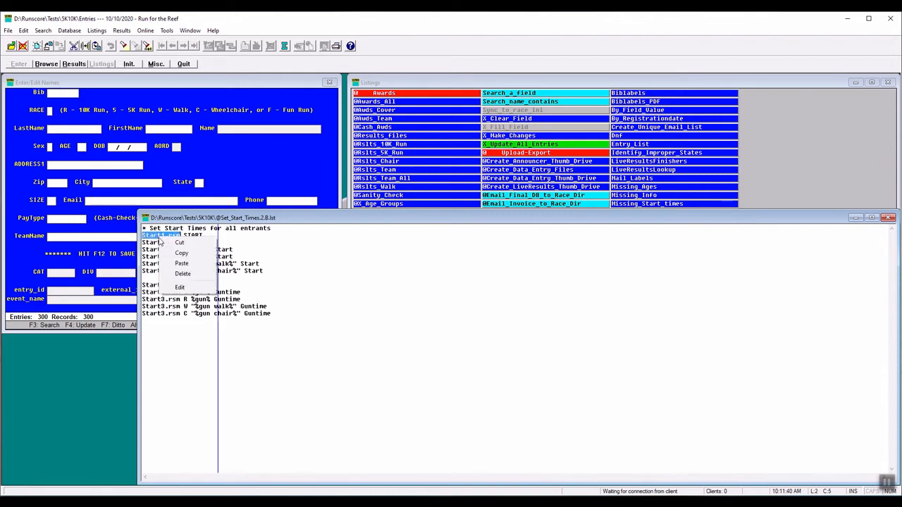
click(180, 288)
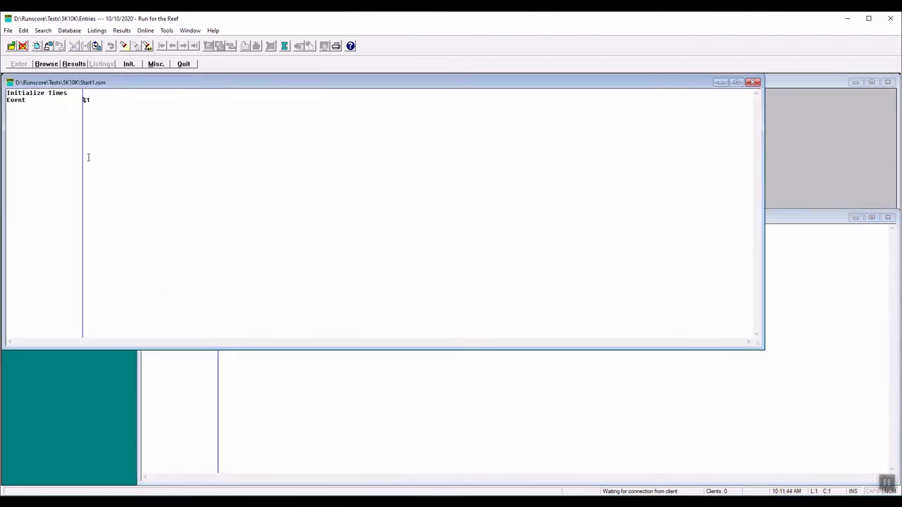
click(753, 82)
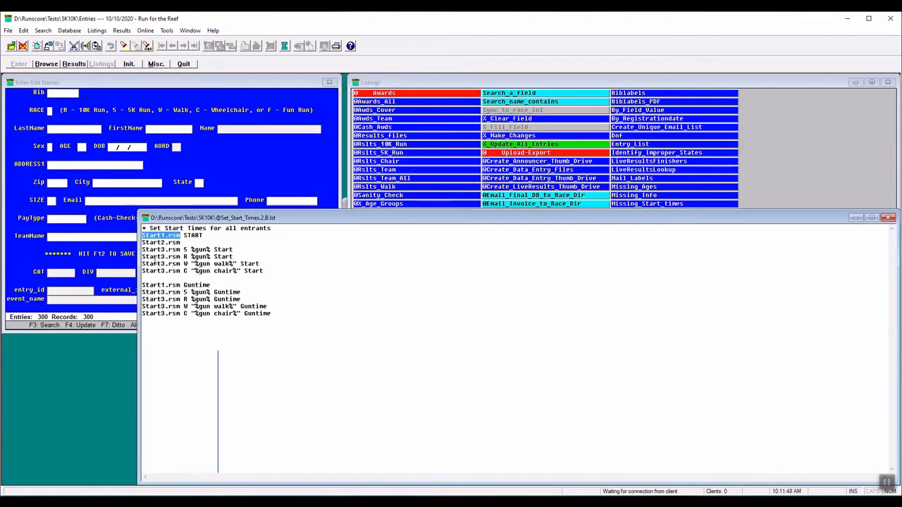
Open the Start2.rsm macro called by the listing, inspect its merge events, and close it
double_click(158, 242)
right_click(171, 243)
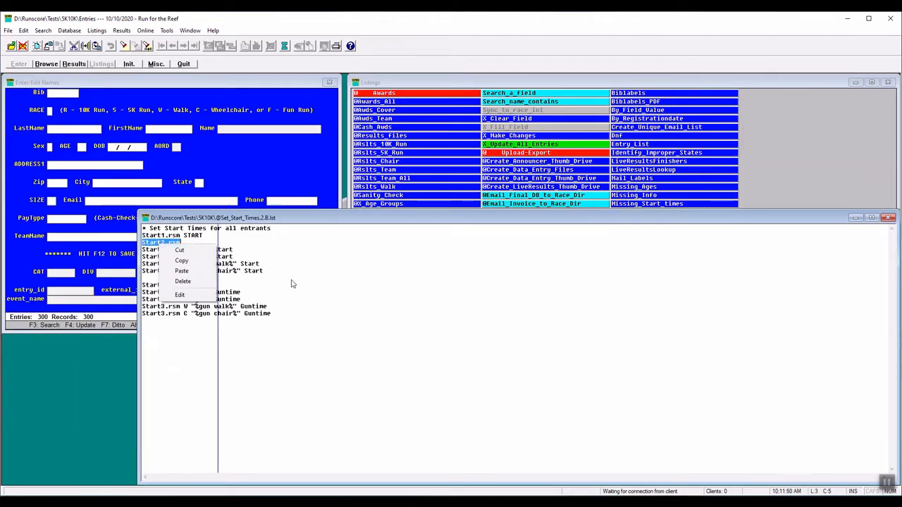
click(181, 296)
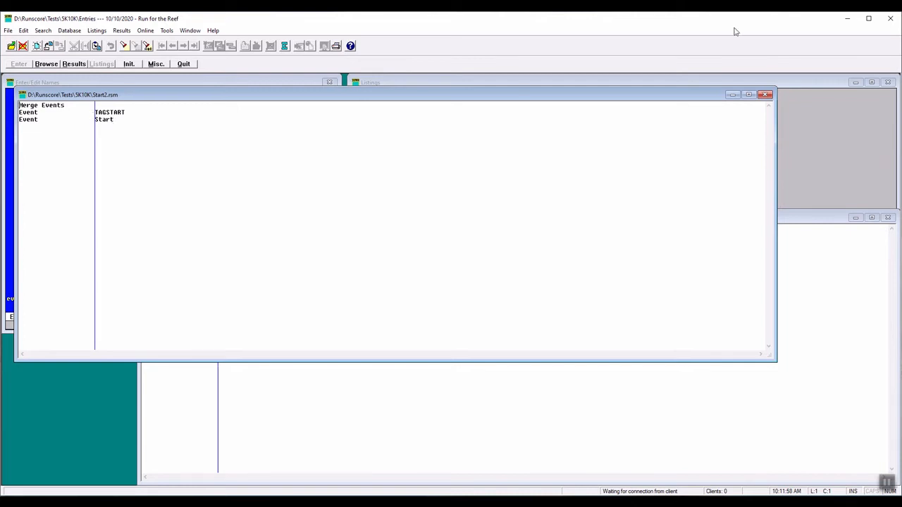
click(765, 94)
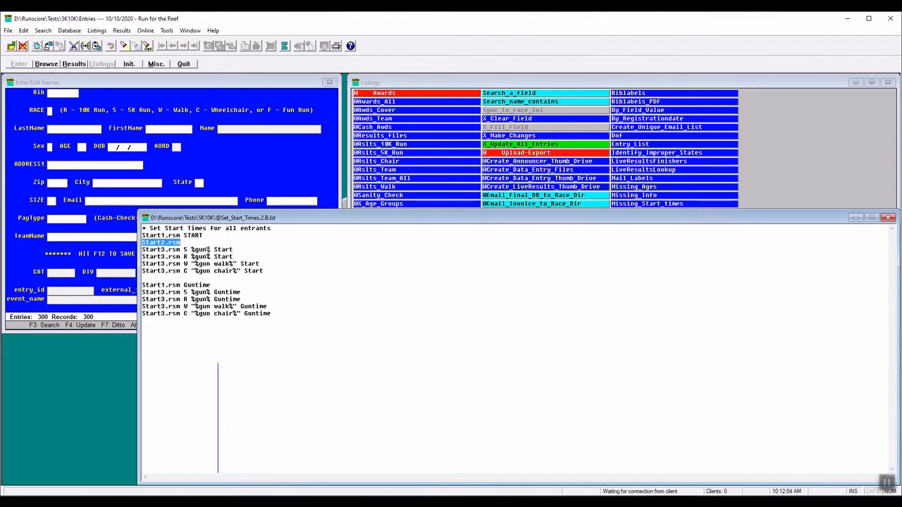
click(209, 249)
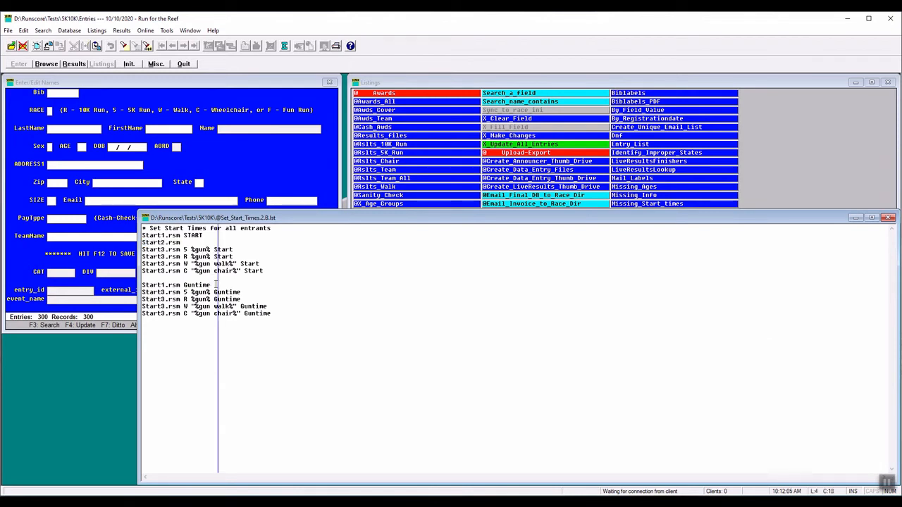
text(5K)
click(889, 218)
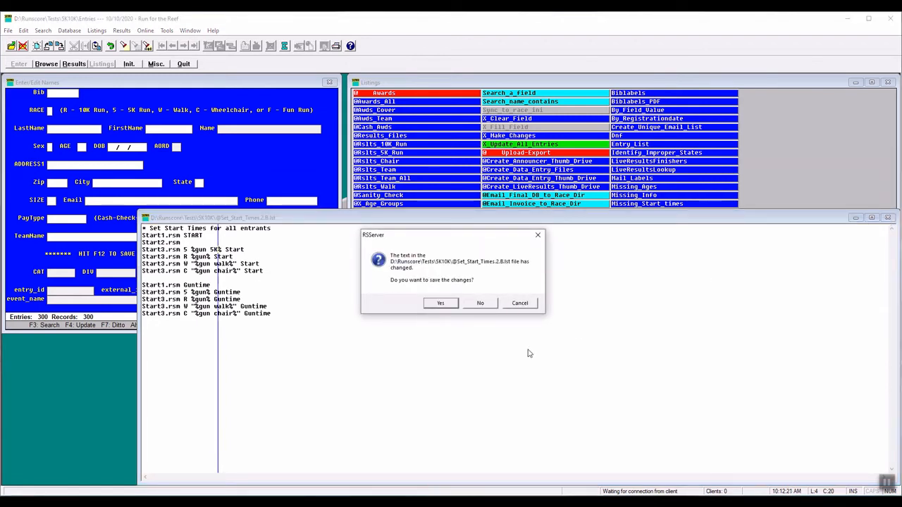
click(444, 304)
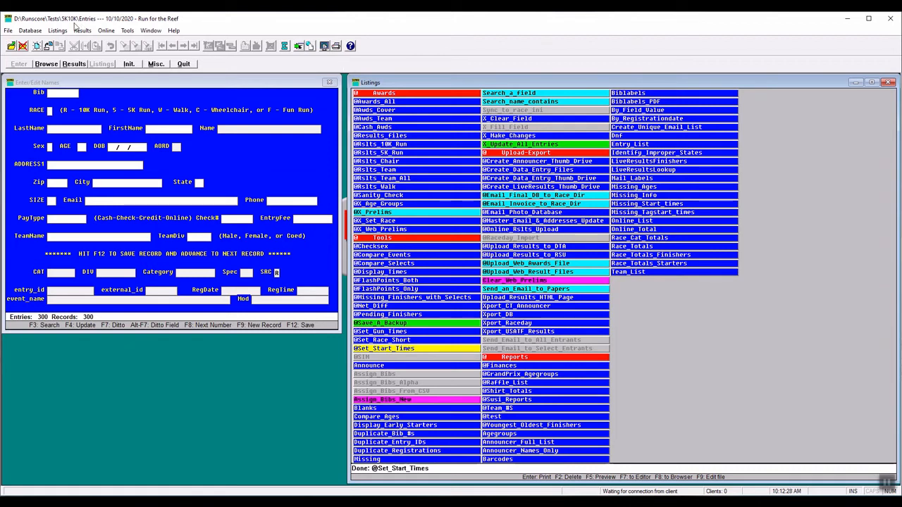
Open the START event results, sort the entries by time to examine the assigned start times, and close the results window
click(75, 67)
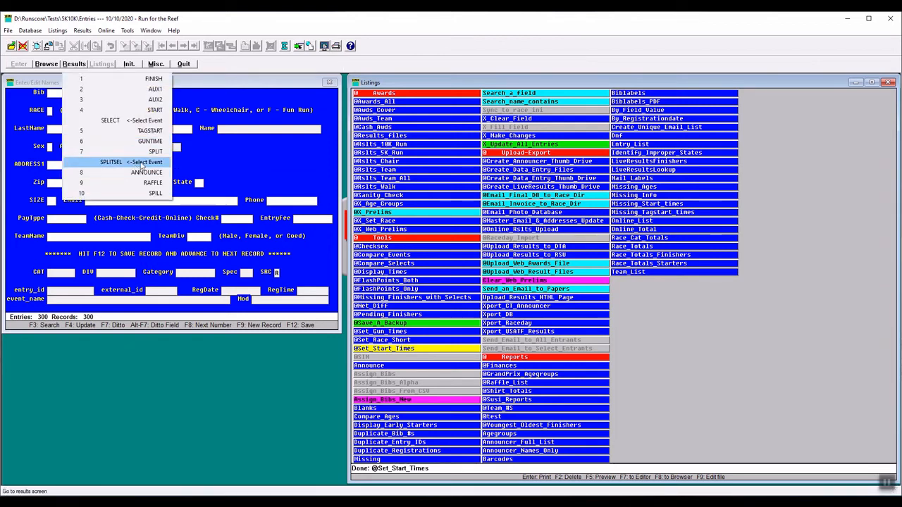
click(148, 110)
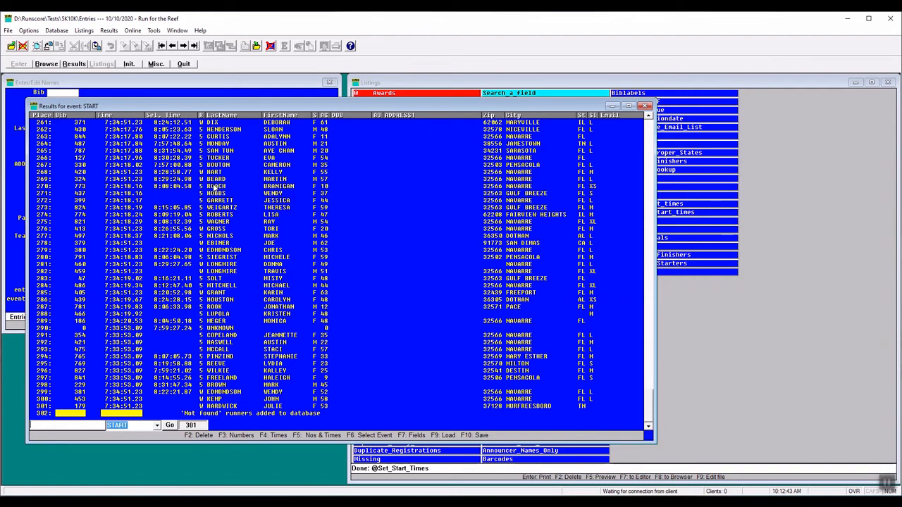
key(ctrl+Home)
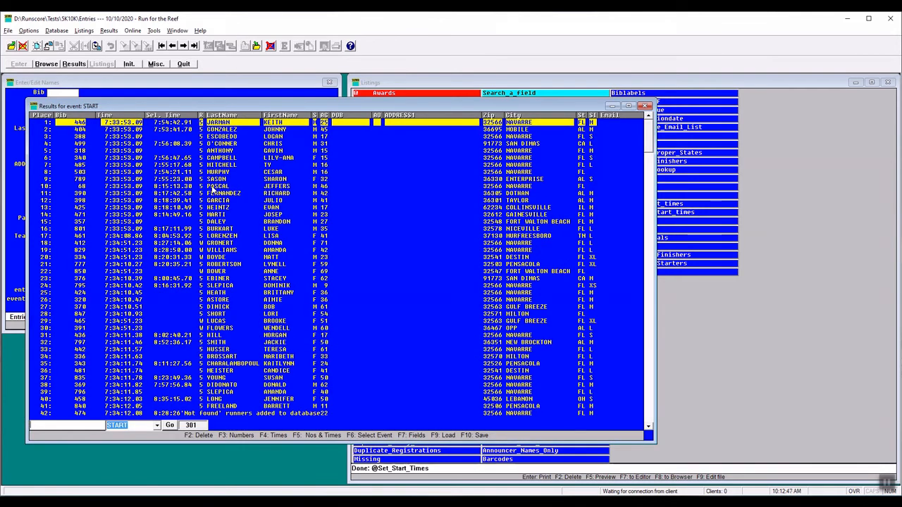
key(alt+s)
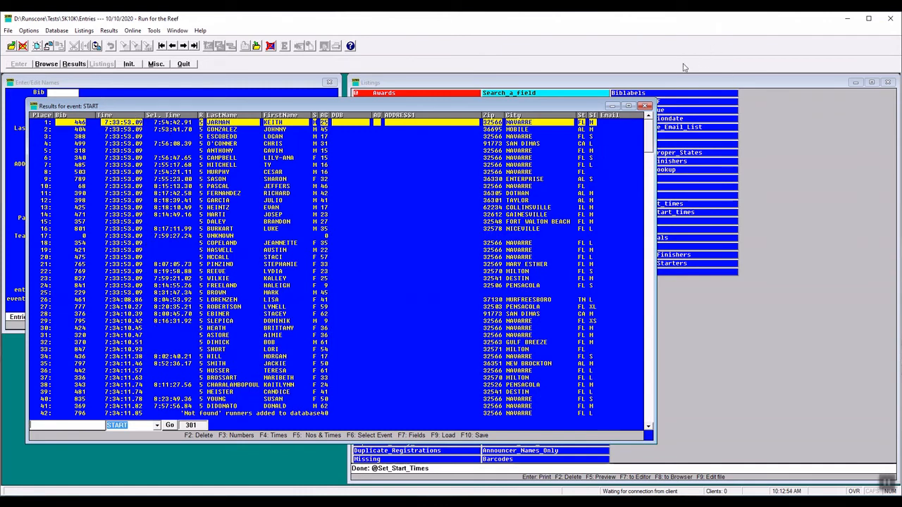
click(646, 106)
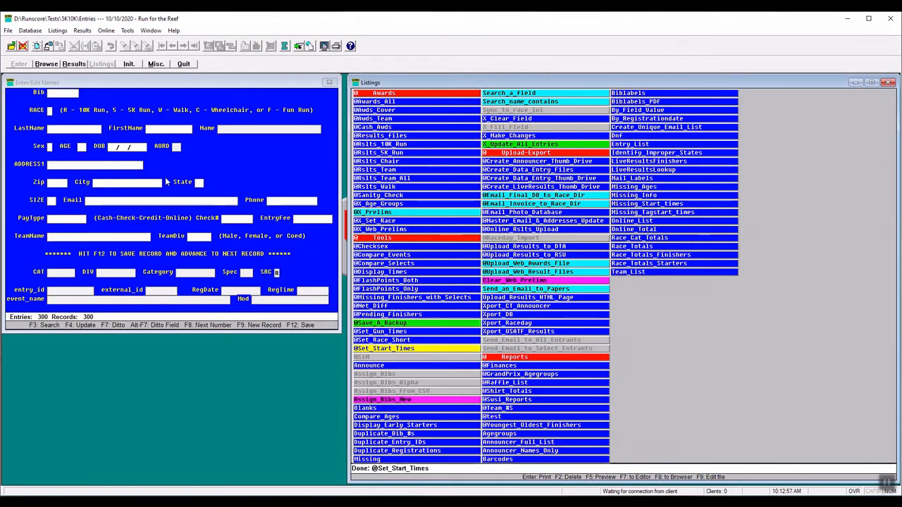
click(74, 63)
click(115, 79)
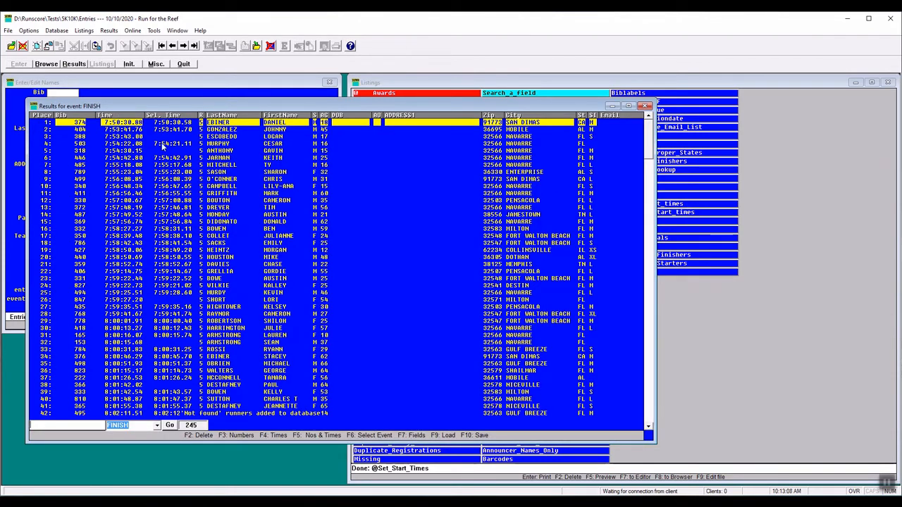
click(437, 79)
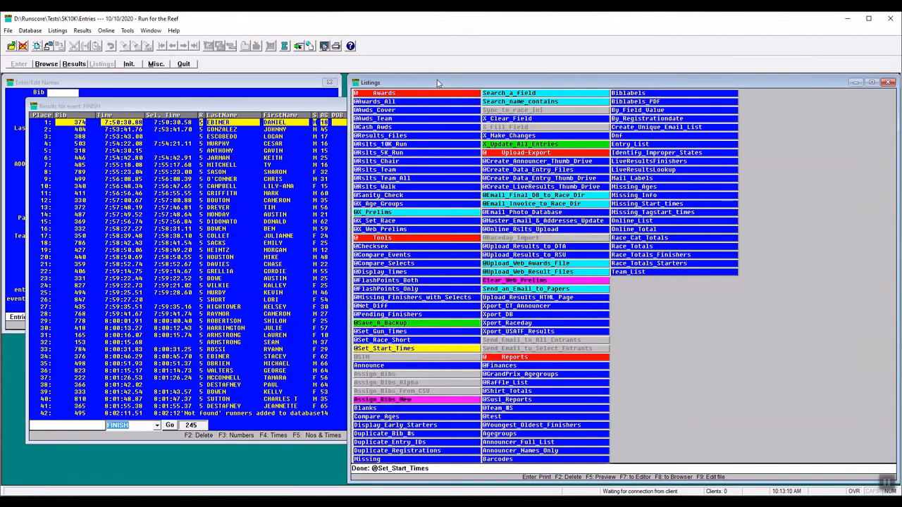
click(385, 213)
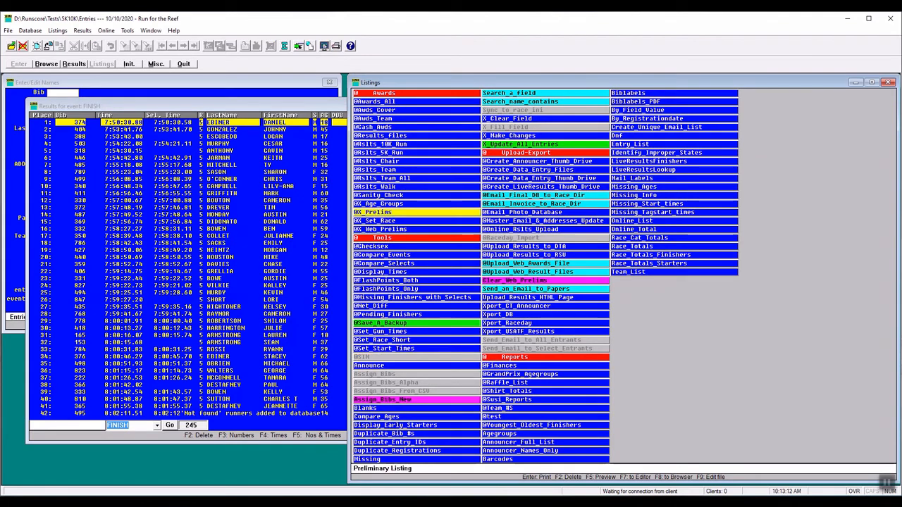
click(299, 47)
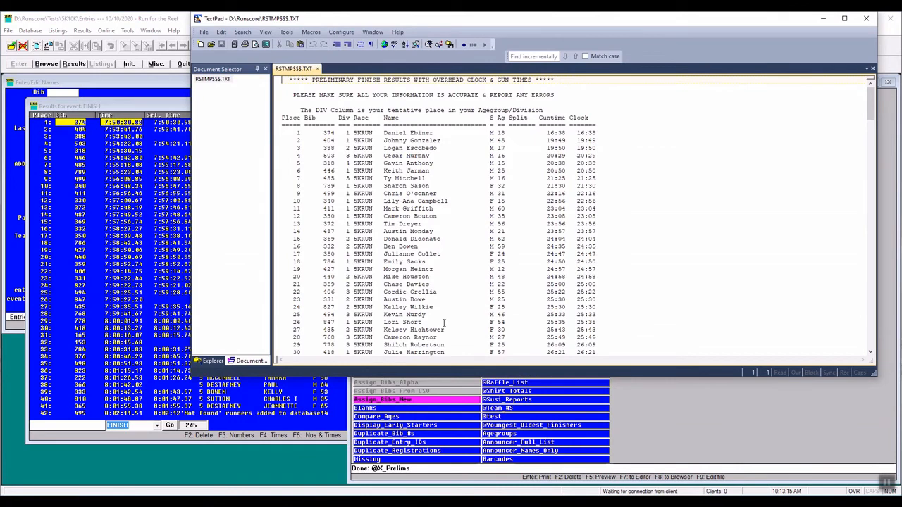
scroll(572, 234, down, 20)
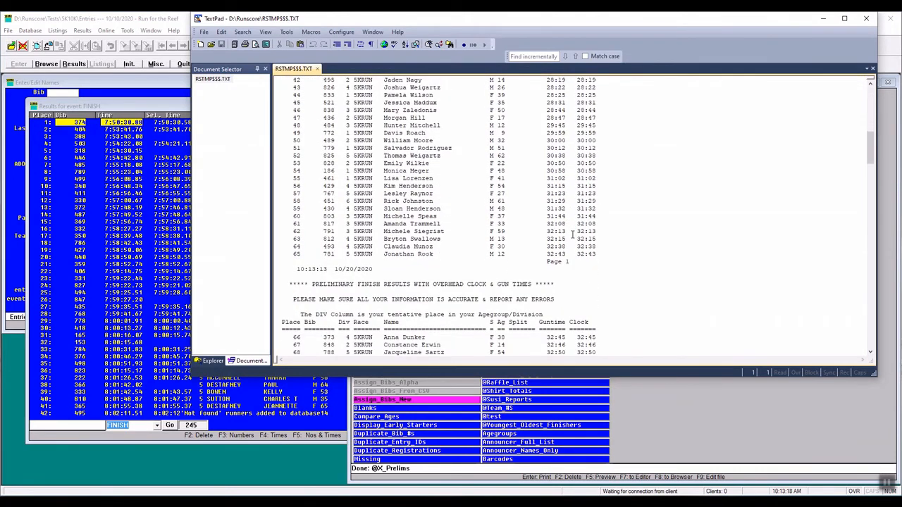
scroll(572, 235, down, 10)
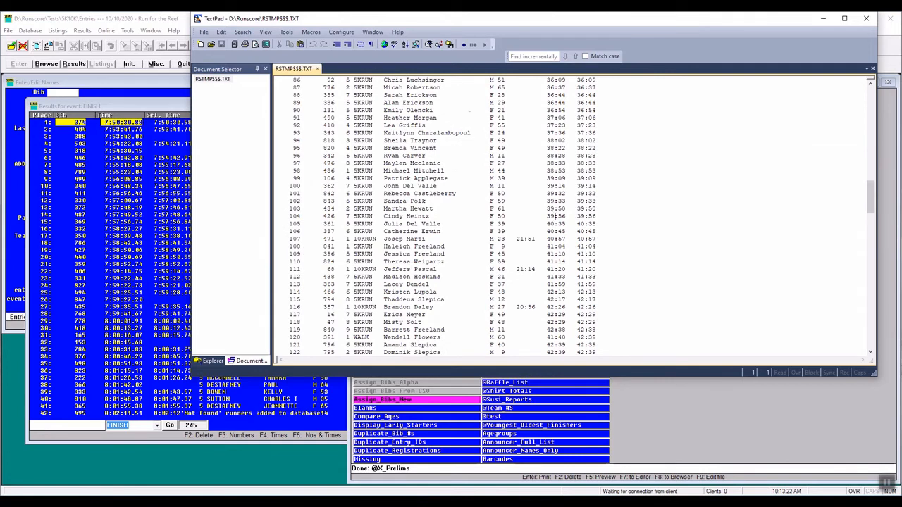
scroll(554, 217, down, 4)
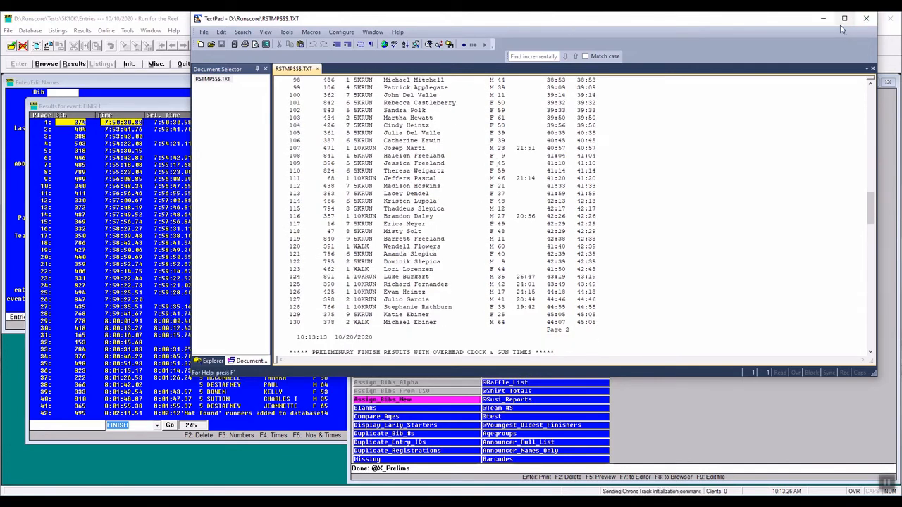
click(865, 20)
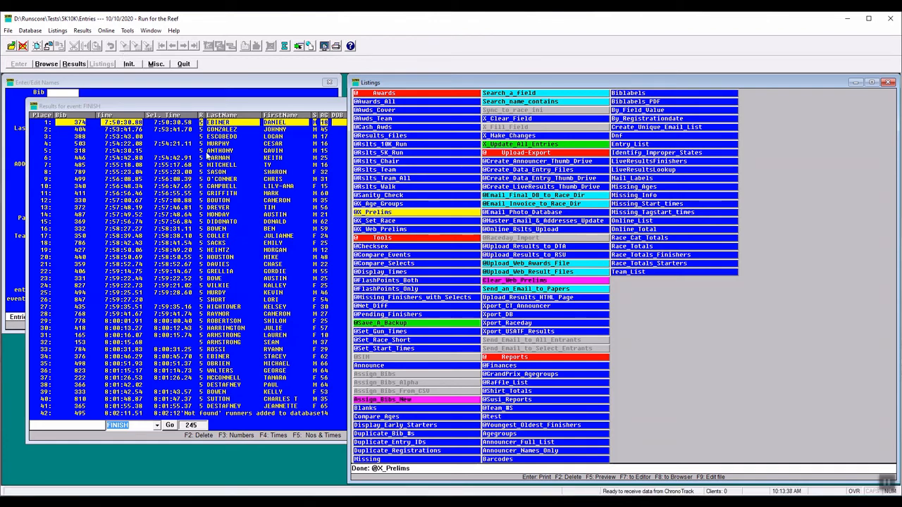
Search the FINISH event results for race R finishers using //r, and close the results window
click(132, 106)
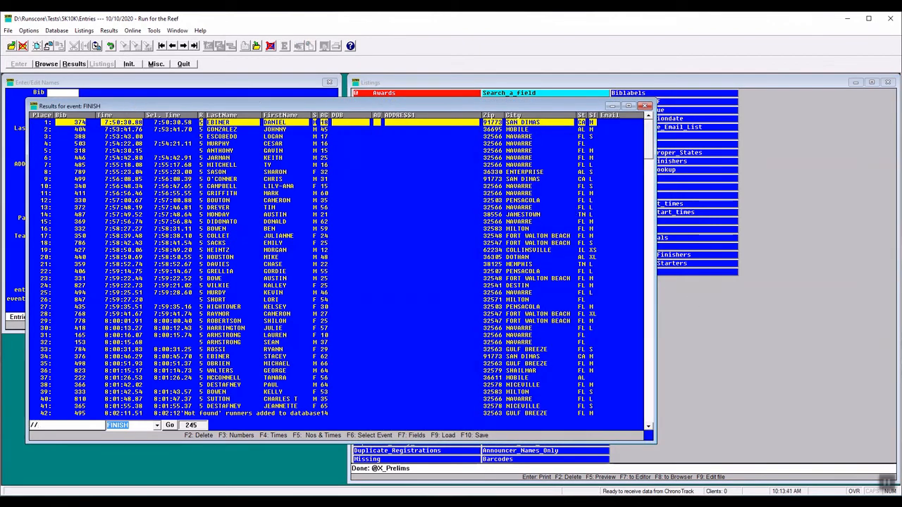
text(r)
key(Return)
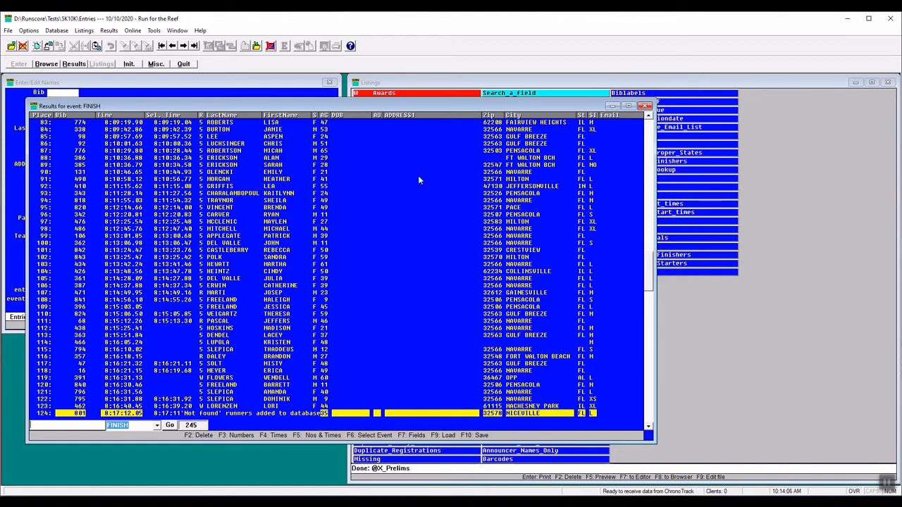
click(644, 106)
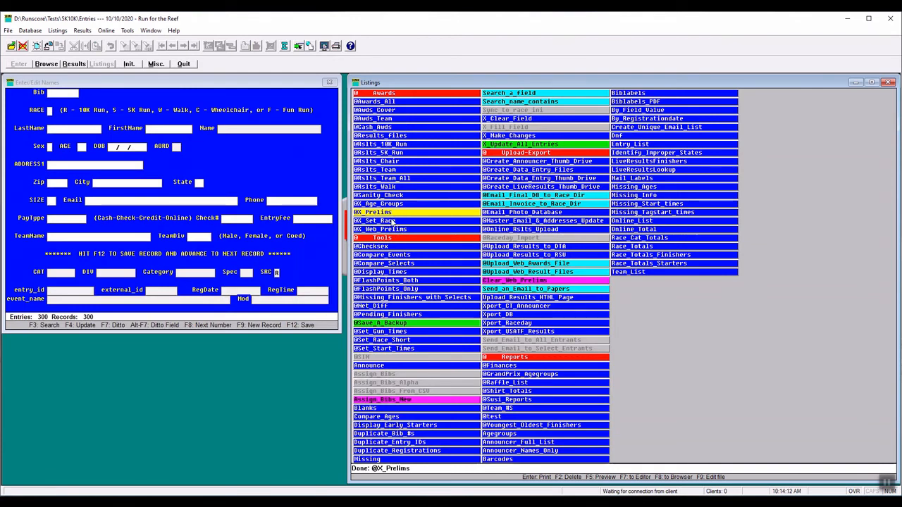
click(390, 144)
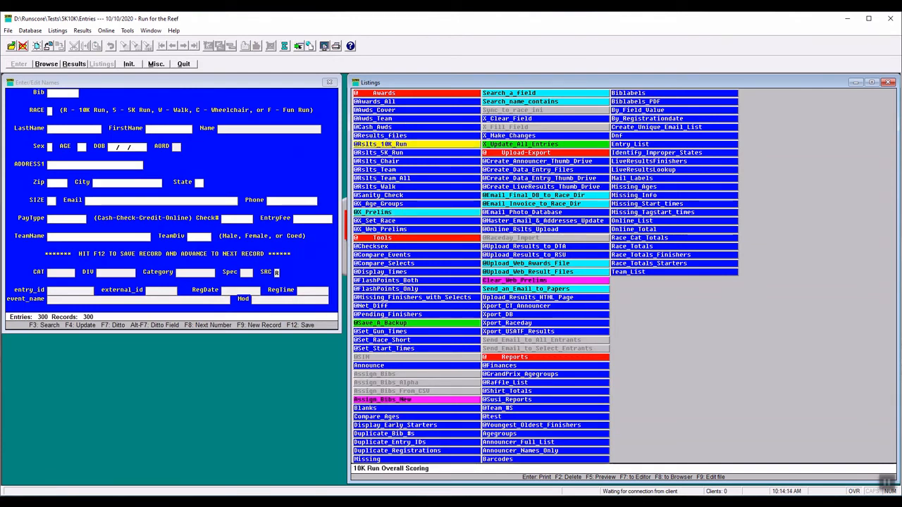
click(298, 46)
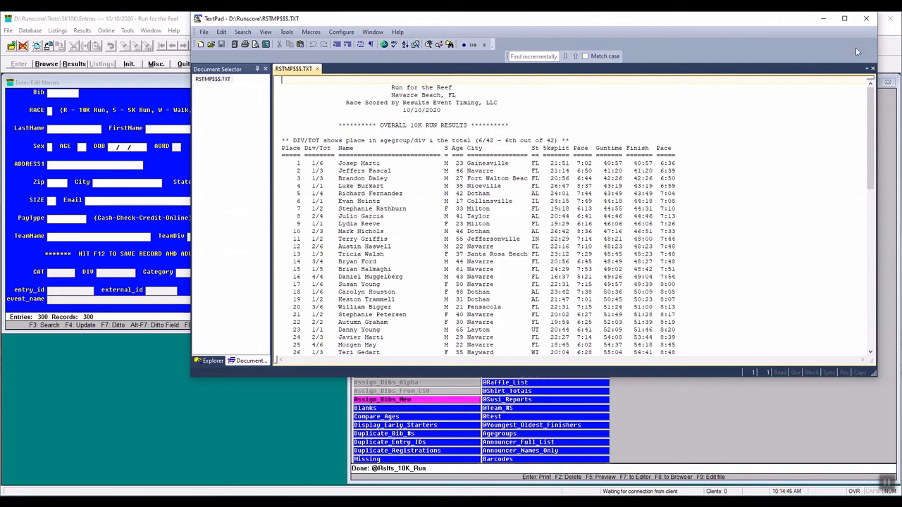
click(866, 18)
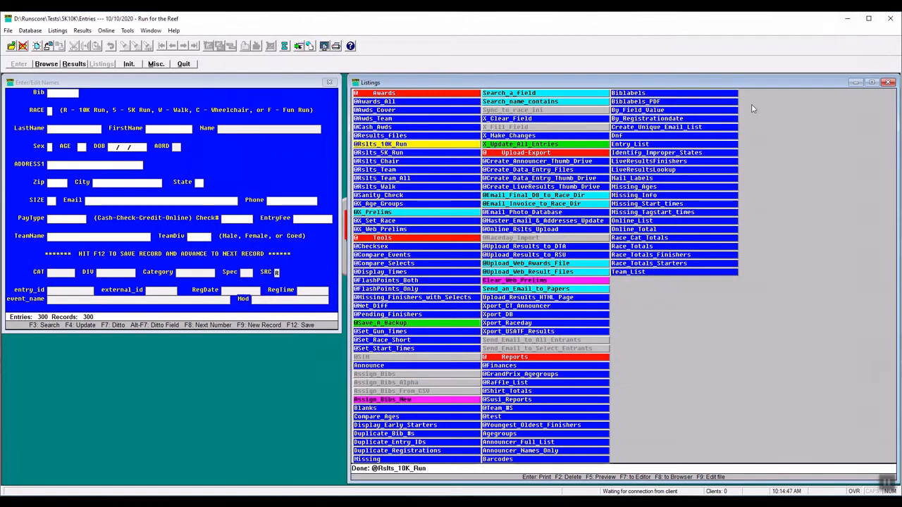
click(394, 154)
click(298, 45)
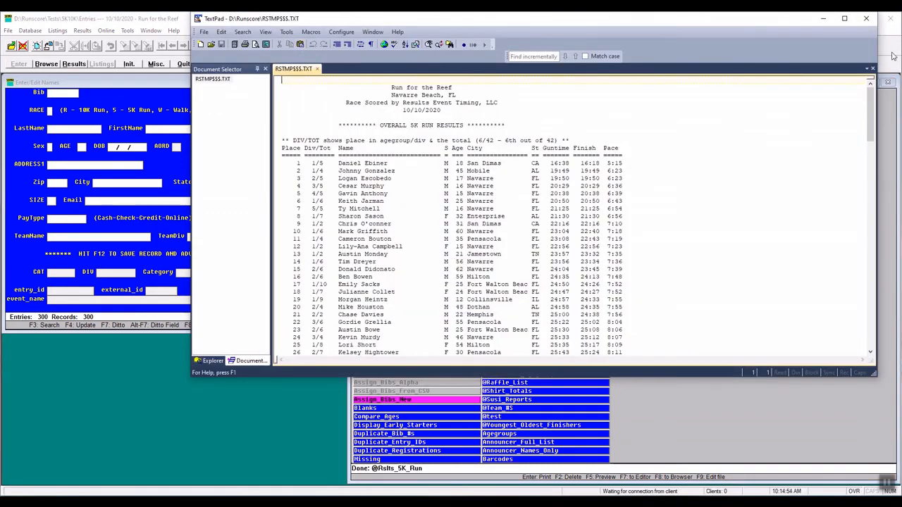
click(866, 19)
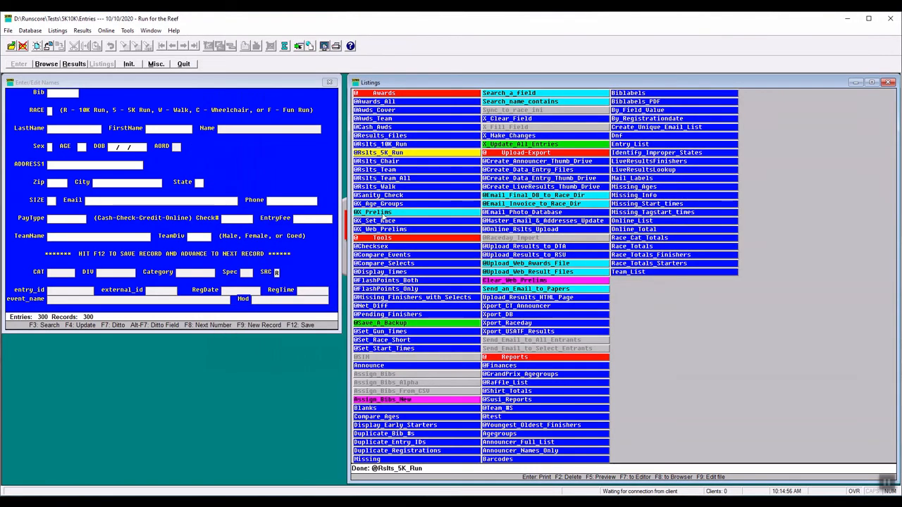
click(386, 186)
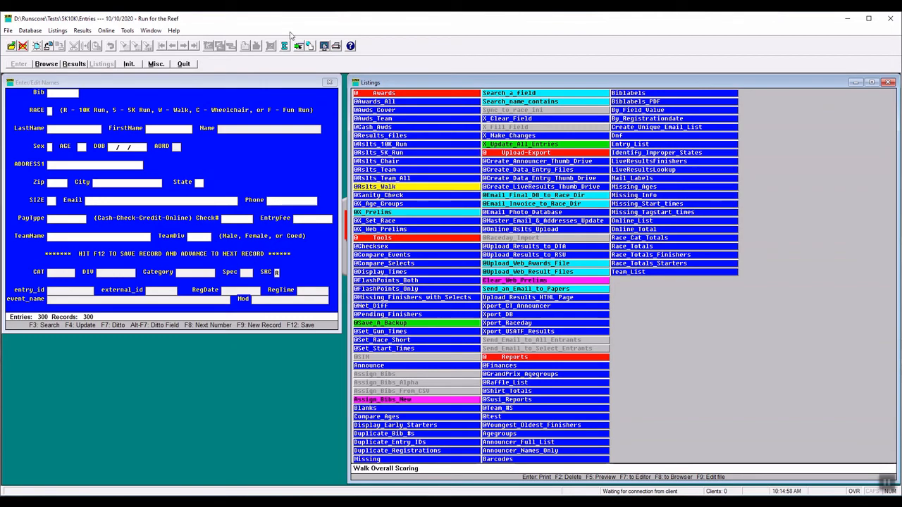
click(321, 47)
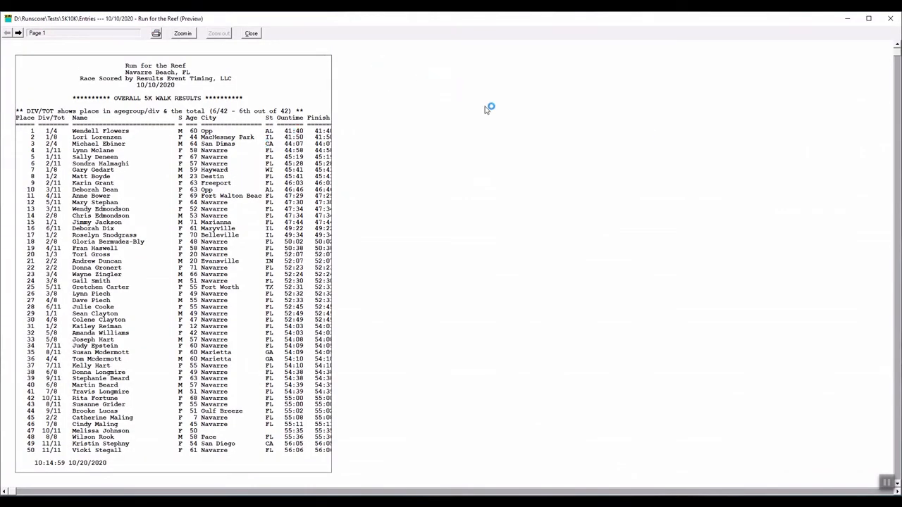
click(889, 18)
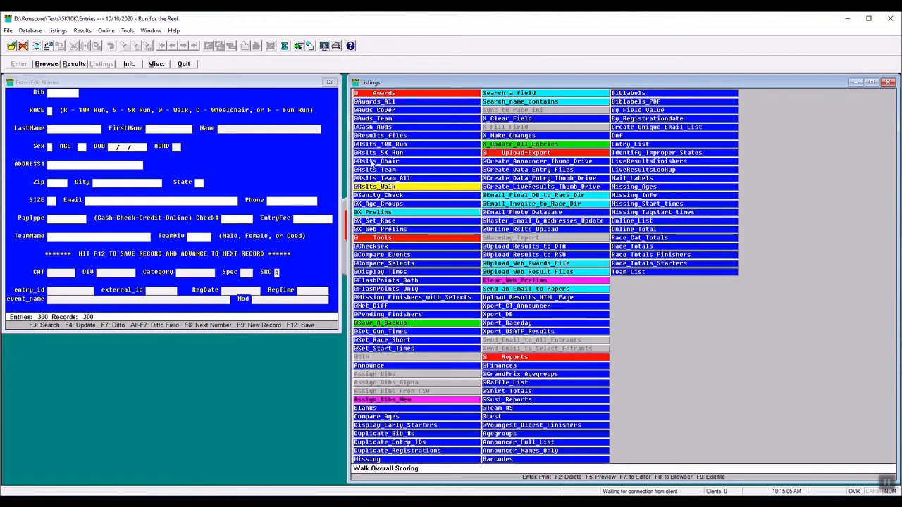
double_click(394, 195)
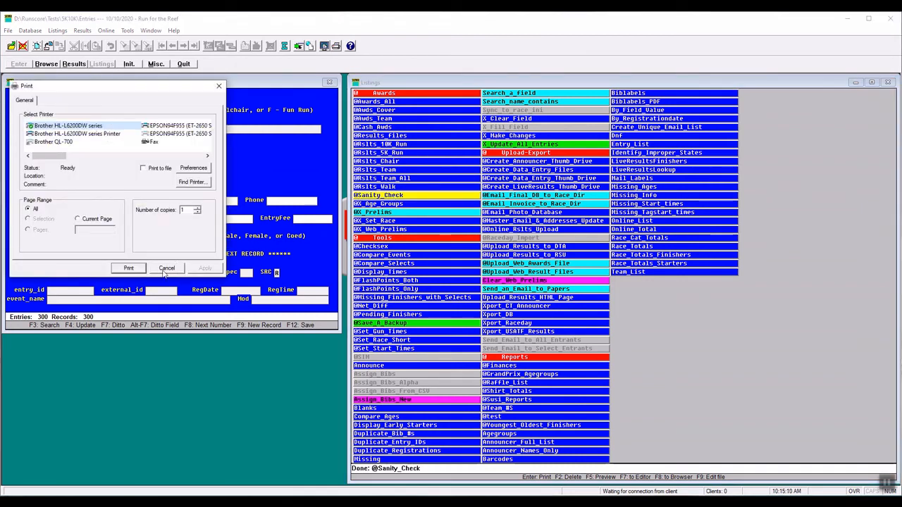
click(166, 267)
click(299, 46)
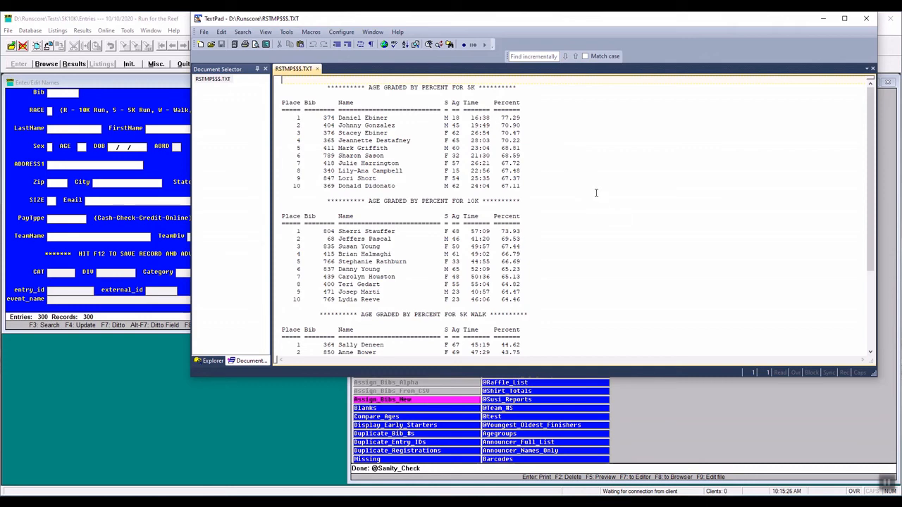
scroll(599, 194, down, 2)
scroll(599, 194, down, 3)
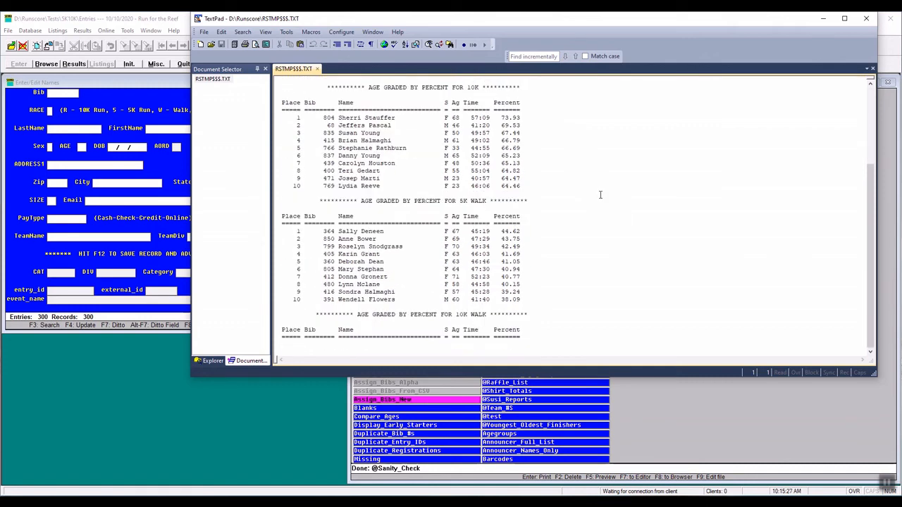
scroll(599, 195, down, 2)
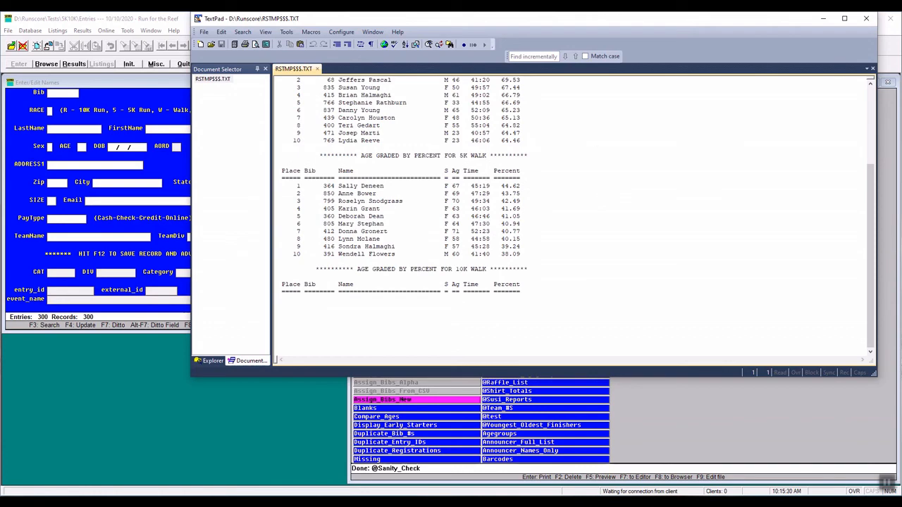
click(866, 18)
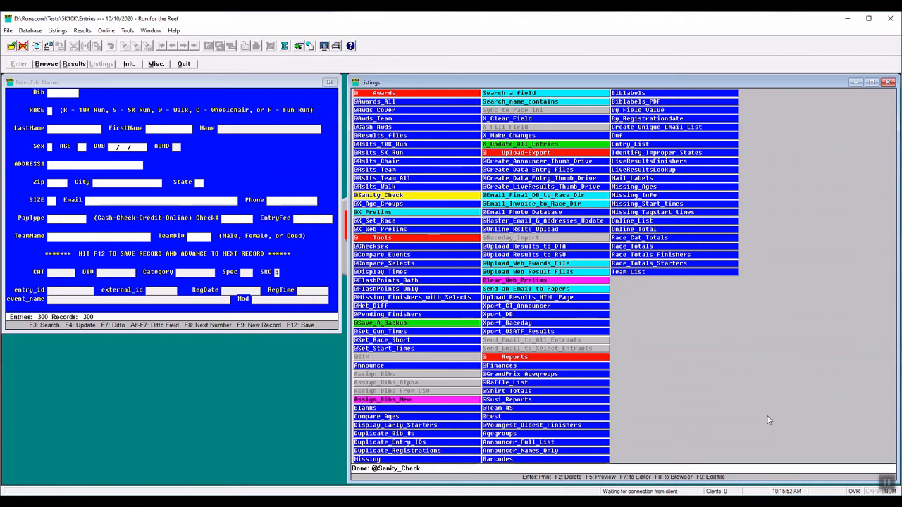
Switch to Fusion and rewind the AUX1 and SPLIT streams to their beginning
key(alt+Tab)
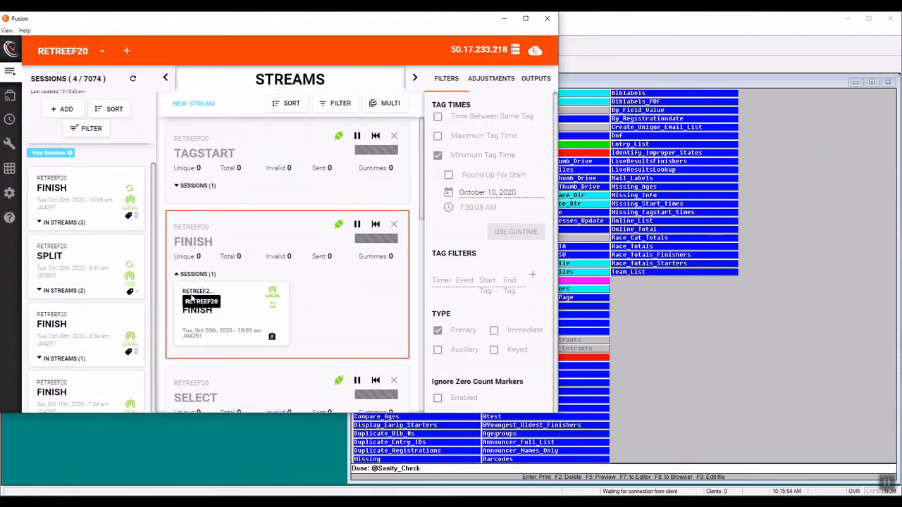
scroll(204, 305, down, 5)
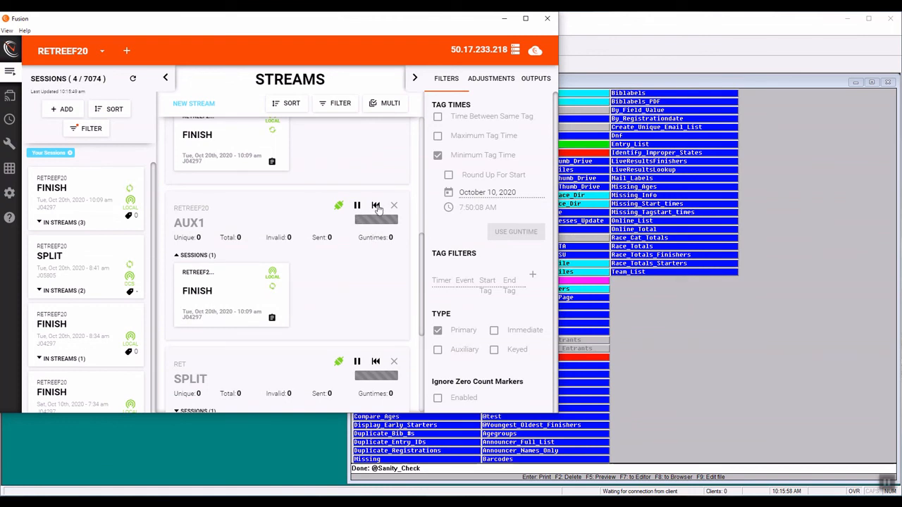
click(377, 206)
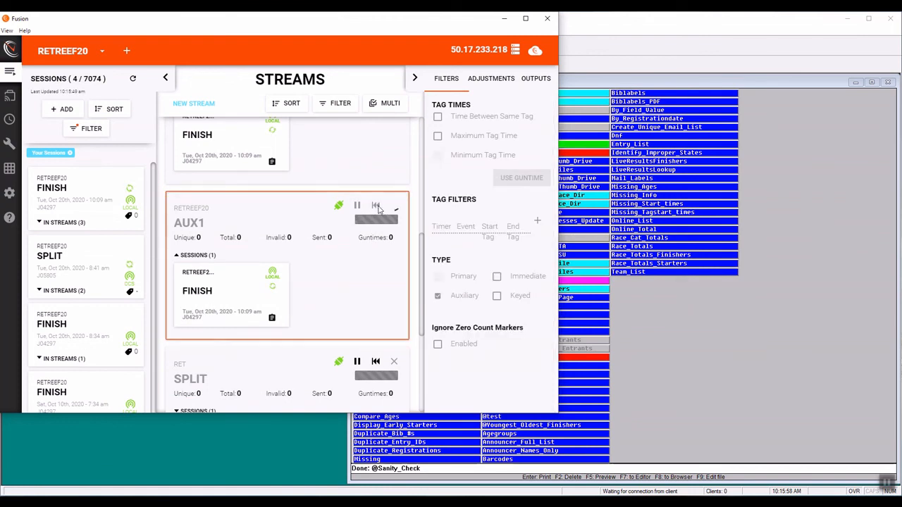
click(376, 363)
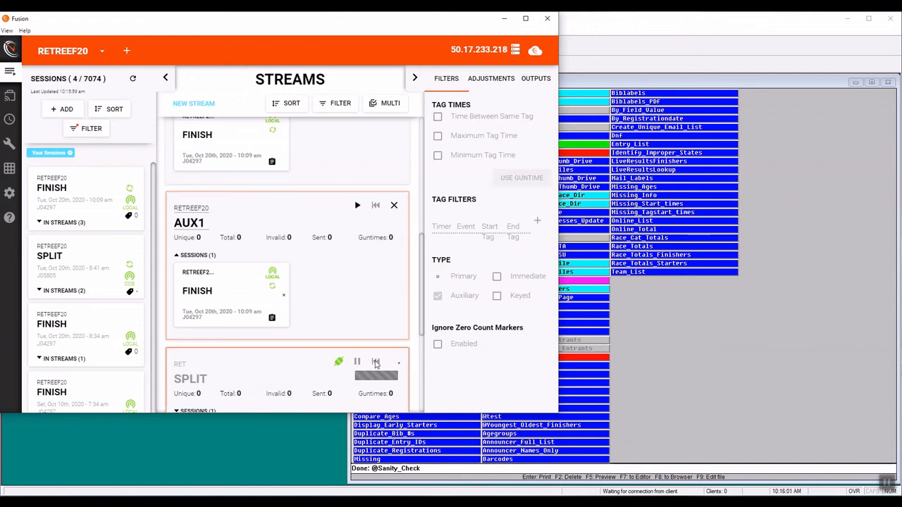
Select all RETREEF20 streams together, rewind them in one operation, and close Fusion
scroll(373, 260, down, 3)
click(374, 260)
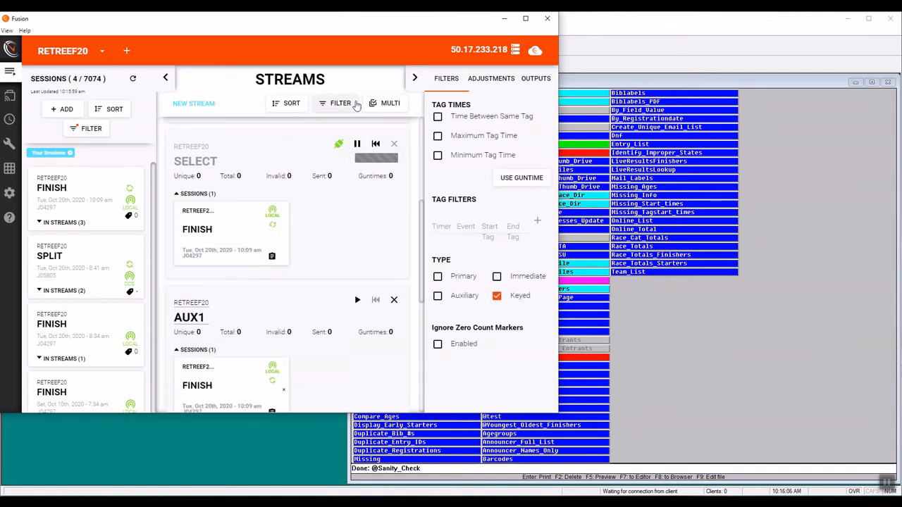
click(395, 104)
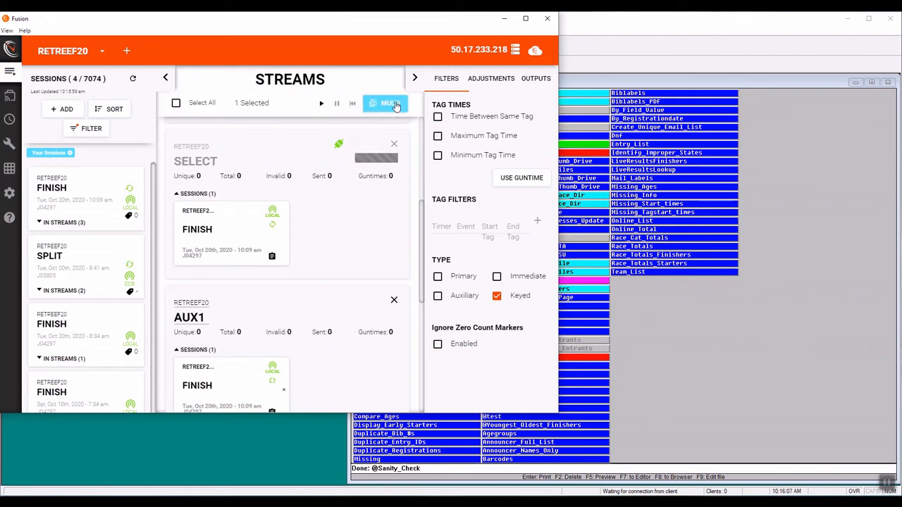
click(176, 102)
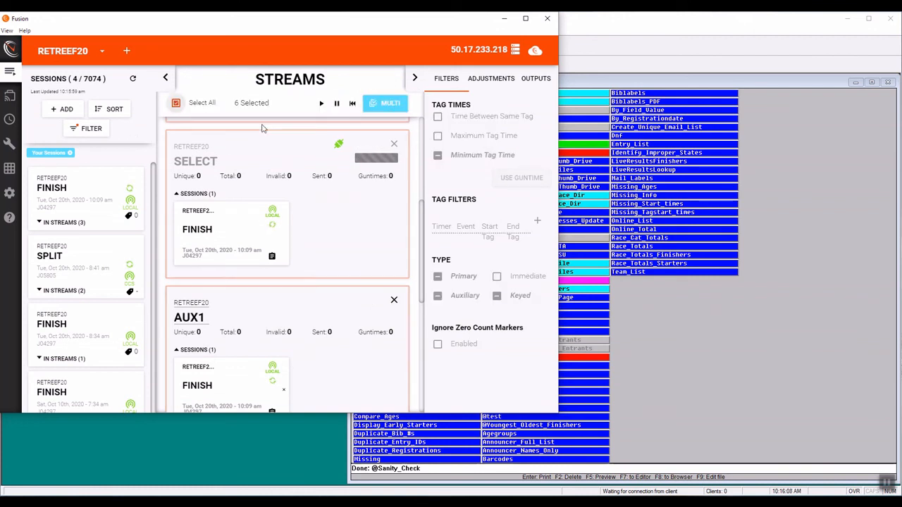
click(352, 105)
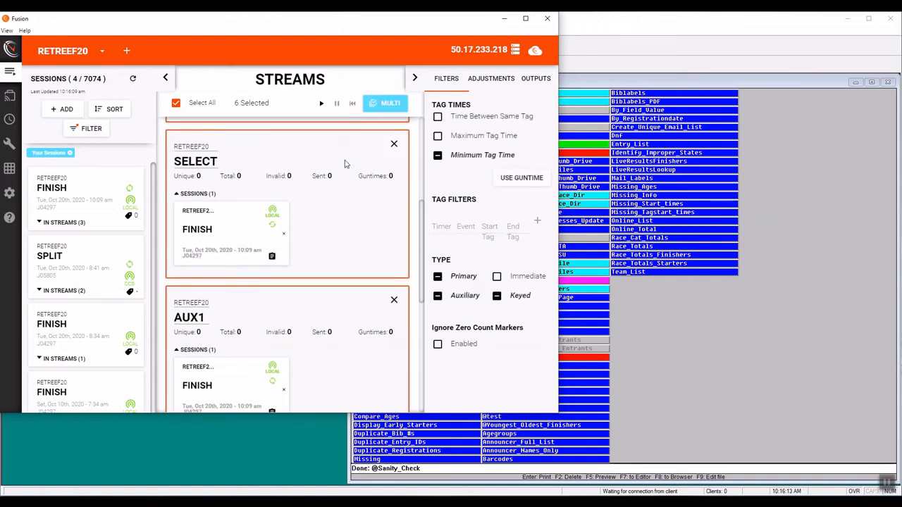
click(386, 103)
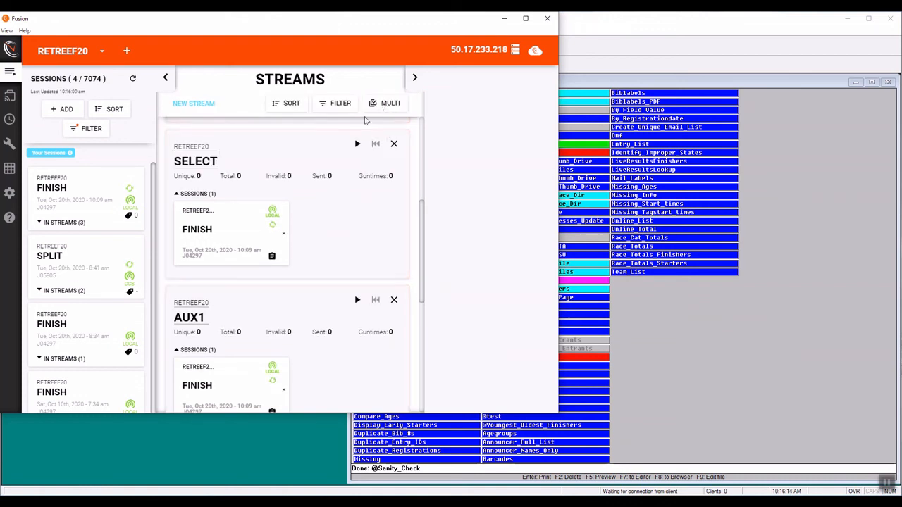
click(549, 21)
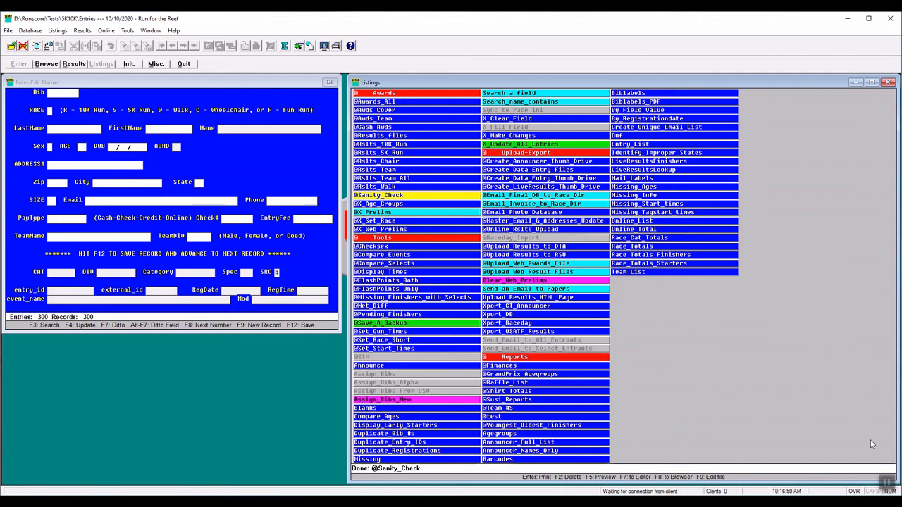
right_click(884, 453)
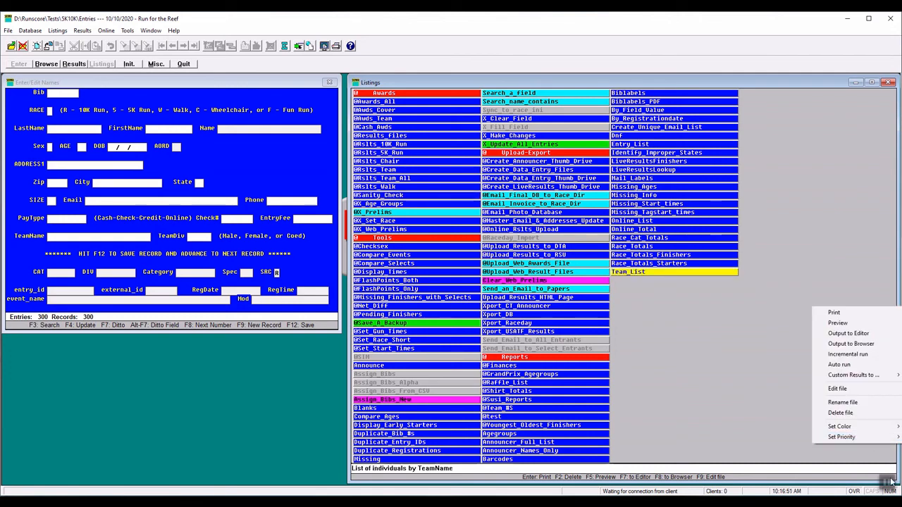